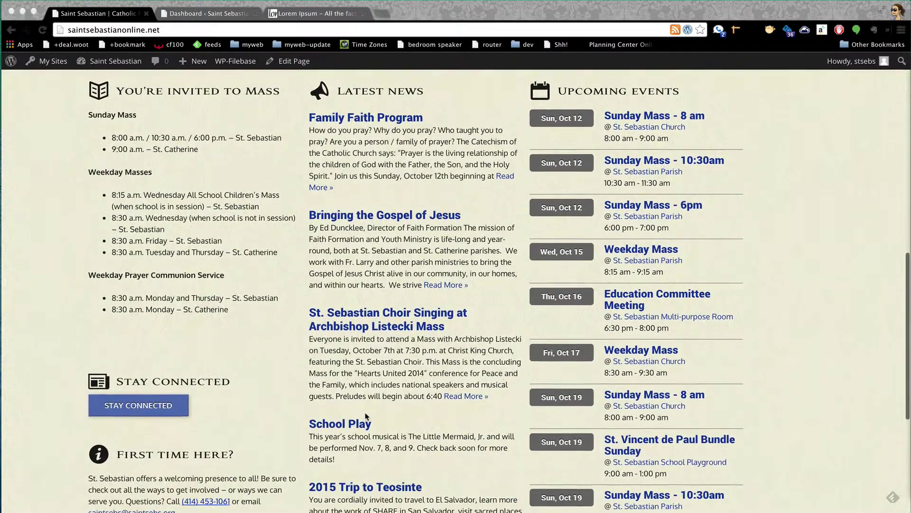
# Open the parish site's News & Announcements page and review the listed posts from newest to oldest.
pyautogui.scroll(15, 365, 412)
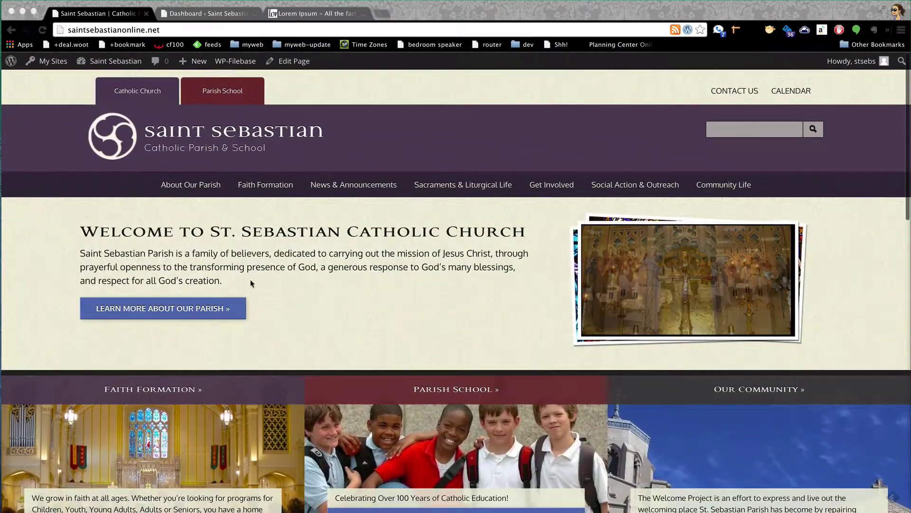
pyautogui.click(339, 185)
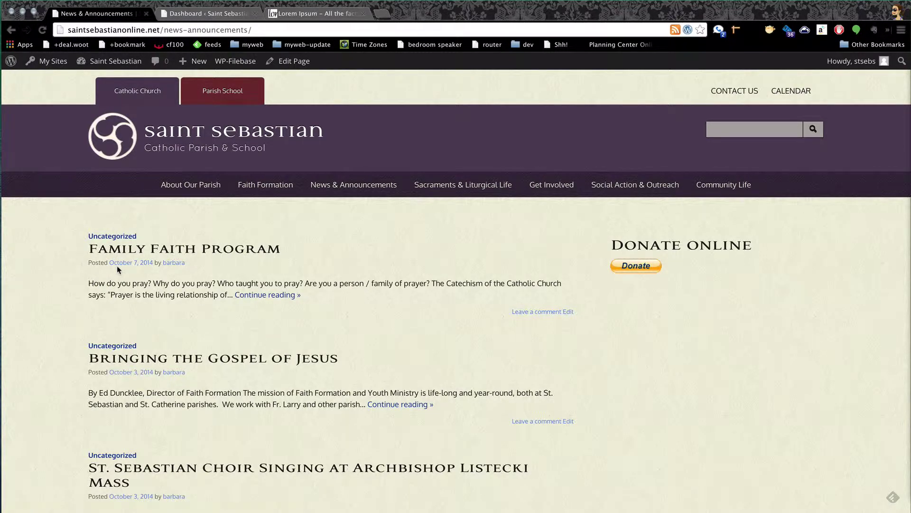
pyautogui.scroll(-4, 117, 267)
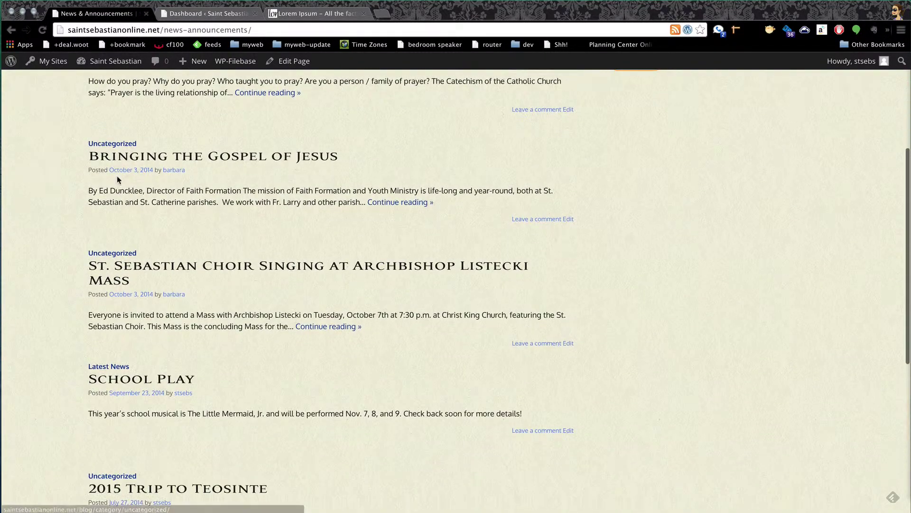
pyautogui.scroll(-5, 133, 367)
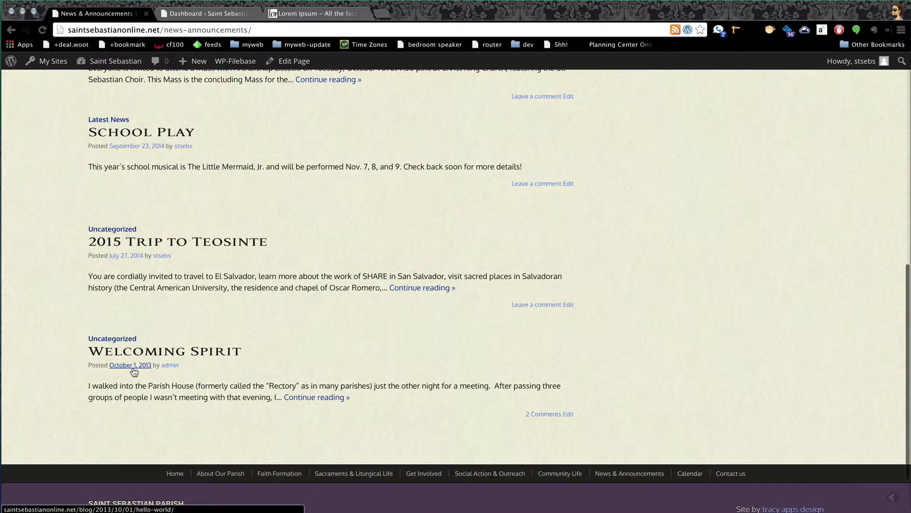
pyautogui.scroll(12, 134, 372)
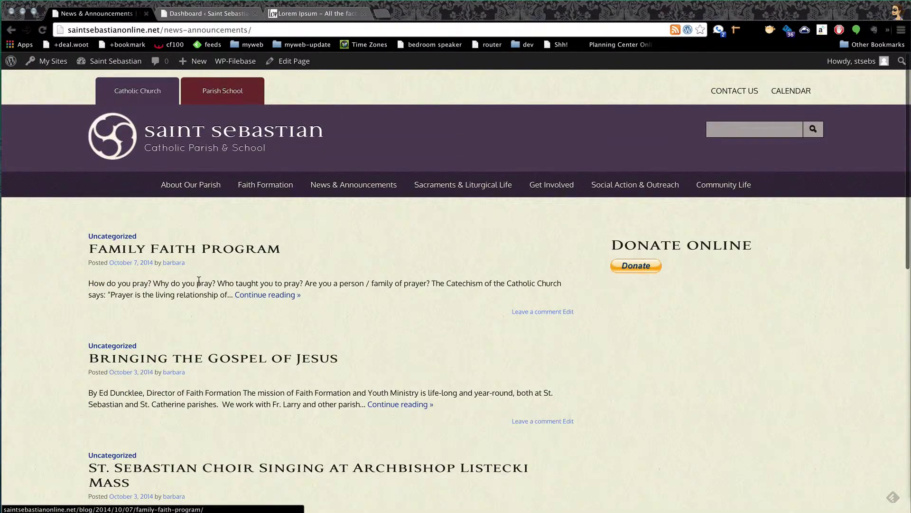
# Go to the Posts list in the site's WordPress dashboard and start a new post.
pyautogui.click(192, 14)
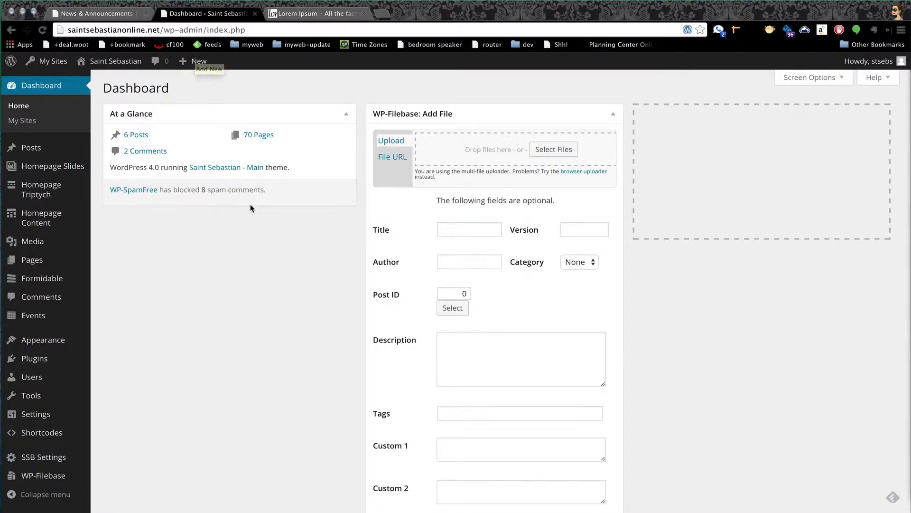
pyautogui.moveTo(39, 153)
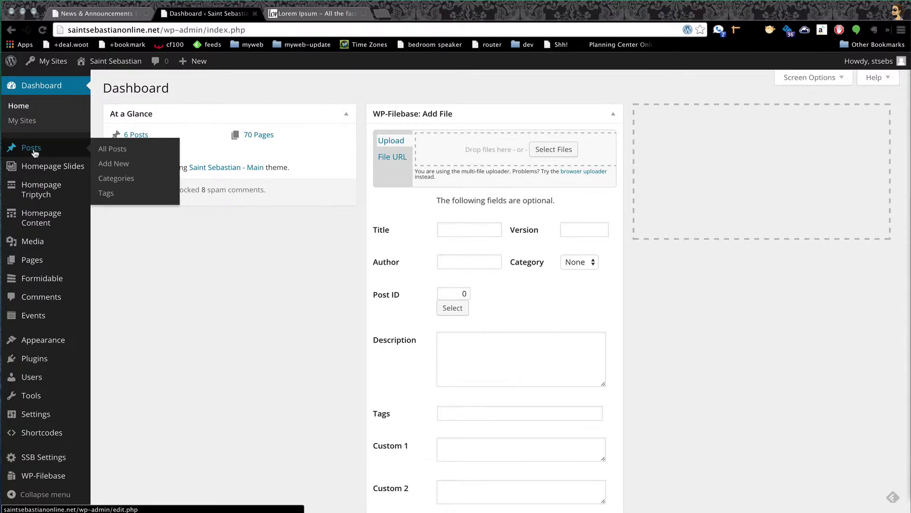
pyautogui.click(34, 153)
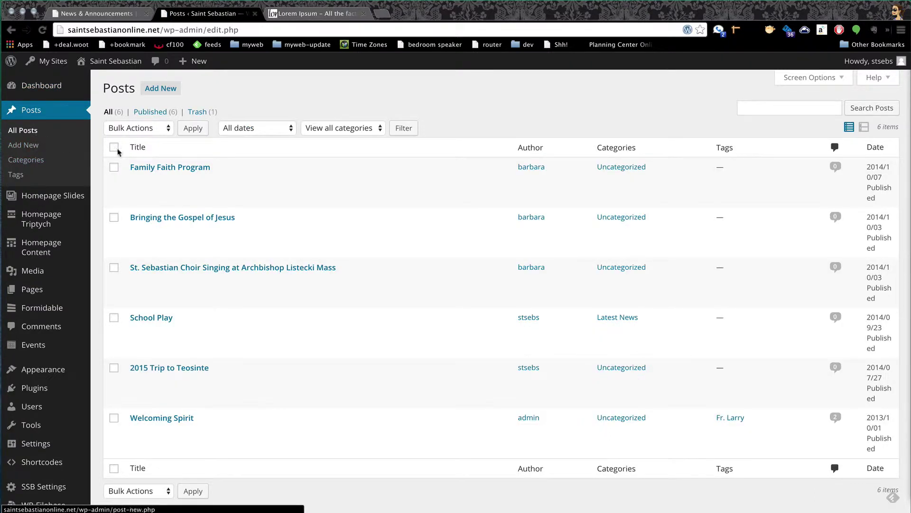
pyautogui.scroll(-1, 356, 210)
pyautogui.scroll(-2, 357, 213)
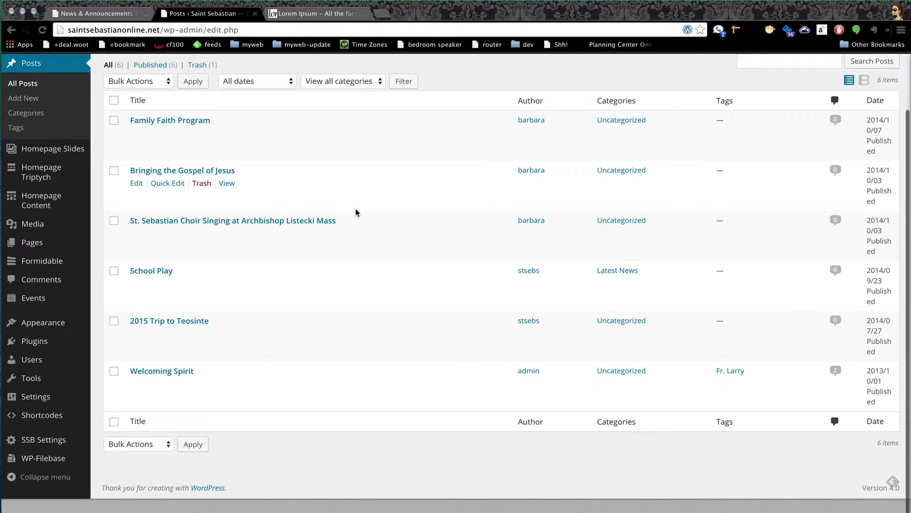
pyautogui.scroll(1, 385, 329)
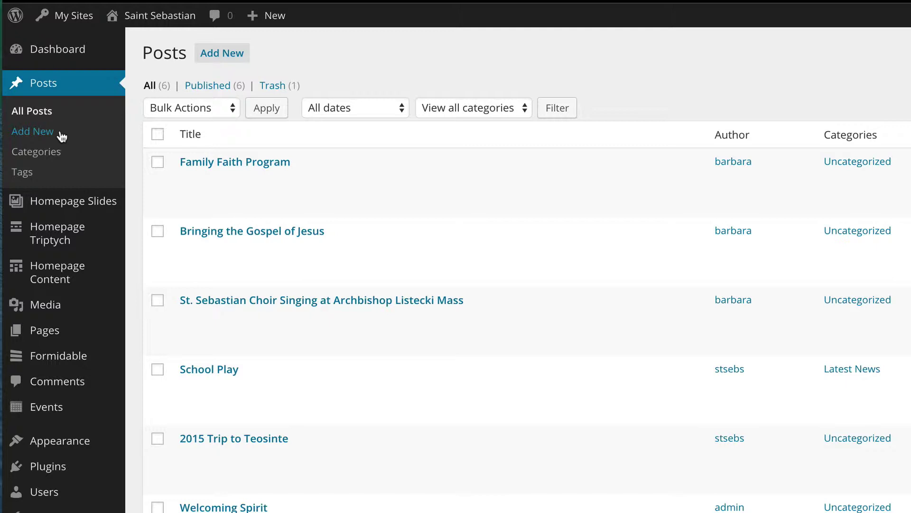
pyautogui.click(240, 62)
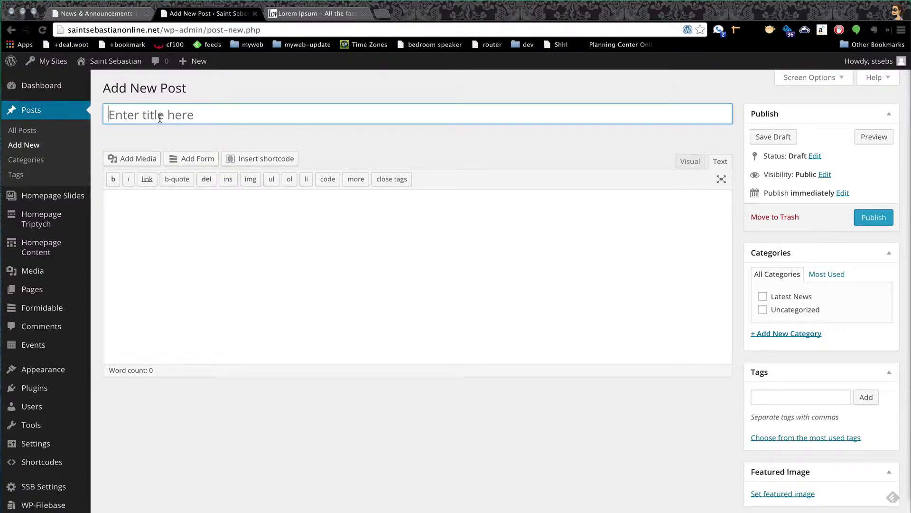
# Copy "Lorem ipsum dolor sit amet" from the Lorem Ipsum page and paste it as the new post's title.
pyautogui.click(311, 14)
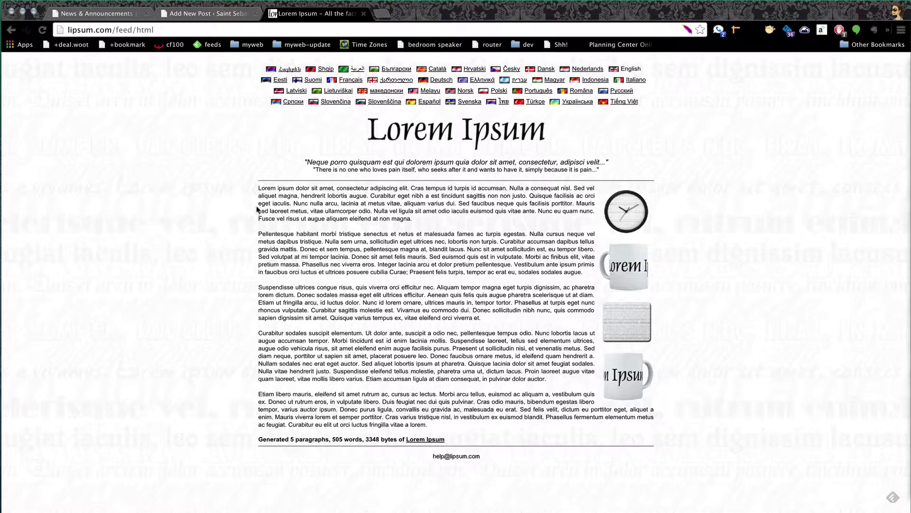
pyautogui.moveTo(260, 187); pyautogui.dragTo(333, 185)
pyautogui.hotkey('ctrl', 'c')
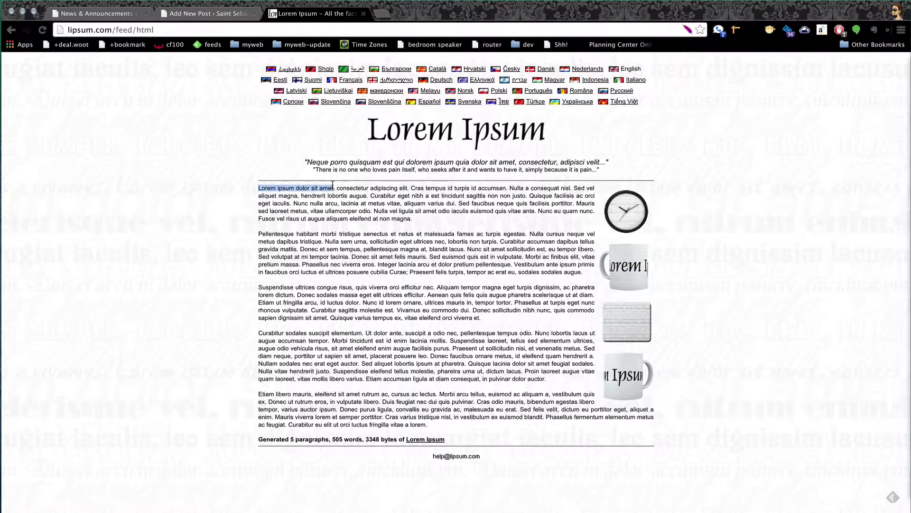
pyautogui.click(199, 14)
pyautogui.hotkey('ctrl', 'v')
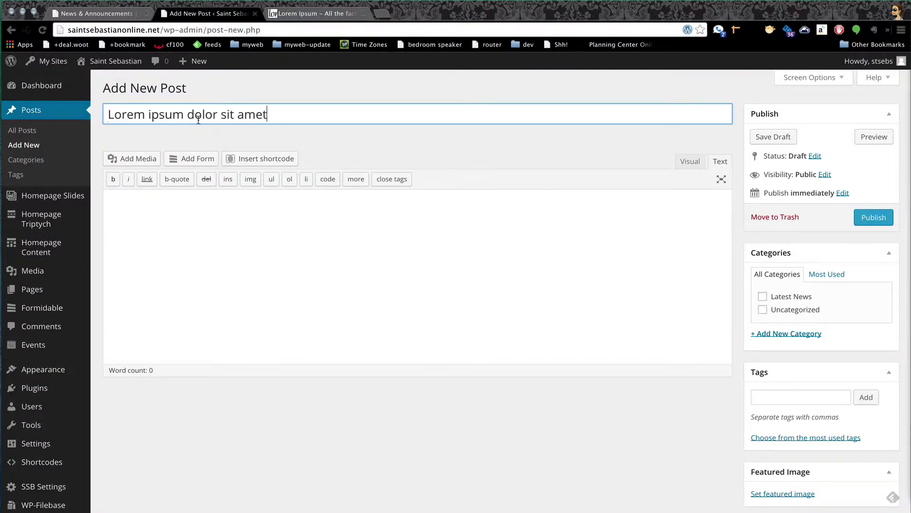
# Copy the first three paragraphs from the Lorem Ipsum page into the post's body.
pyautogui.click(252, 264)
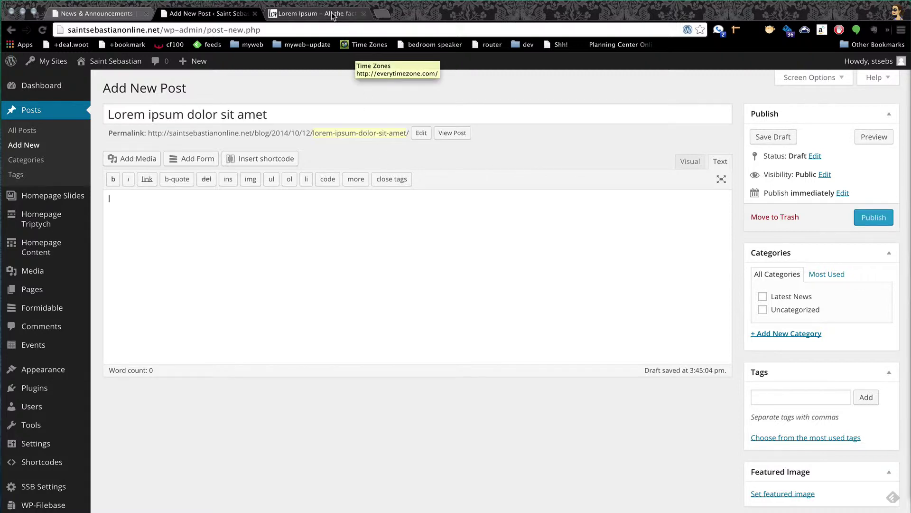
pyautogui.click(314, 13)
pyautogui.moveTo(258, 189); pyautogui.dragTo(491, 318)
pyautogui.press('super+c')
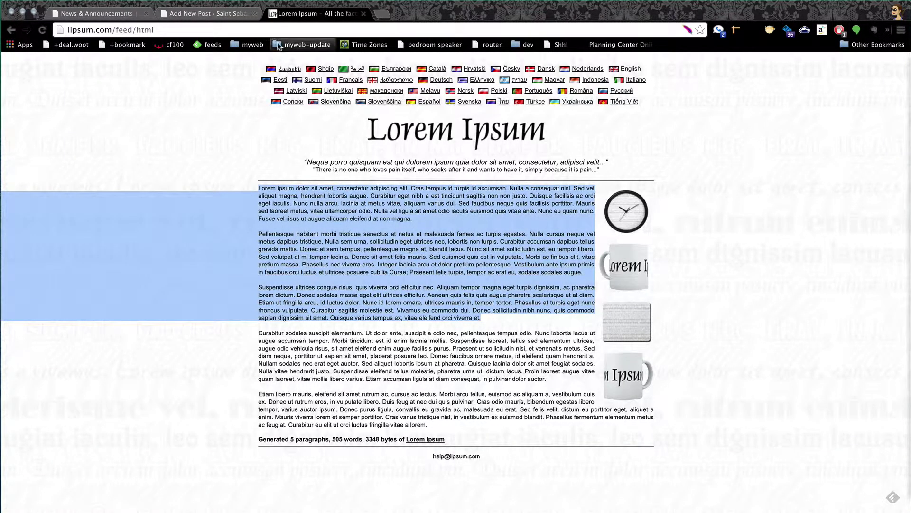
pyautogui.click(211, 14)
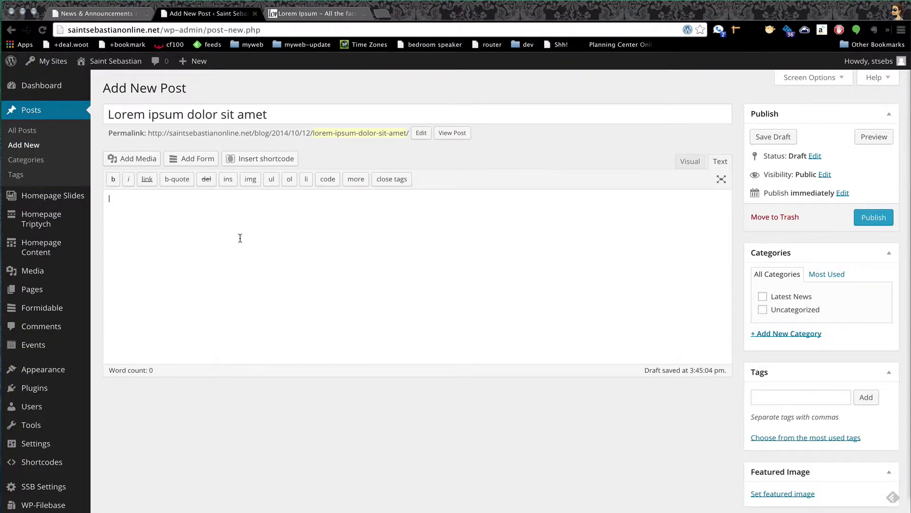
pyautogui.press('super+v')
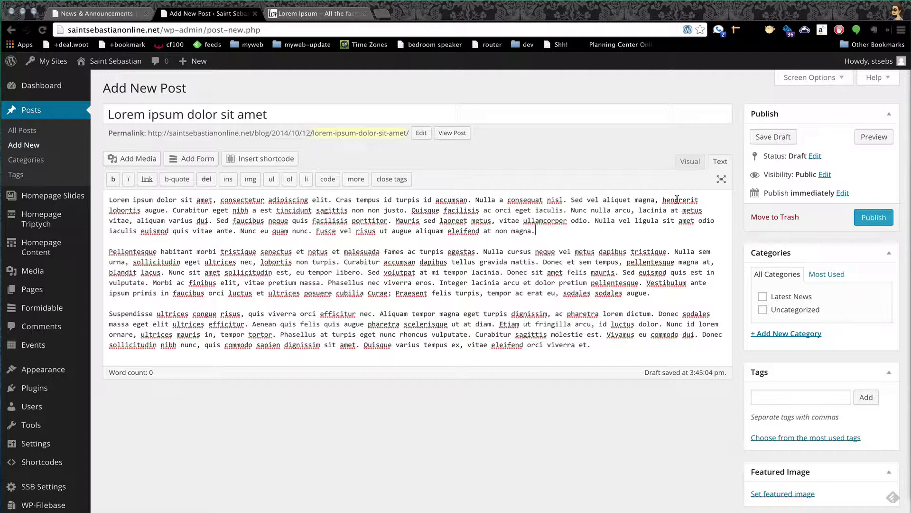
# Switch the editor to Visual mode and bold "tristique senectus et netus" in the second paragraph.
pyautogui.click(692, 161)
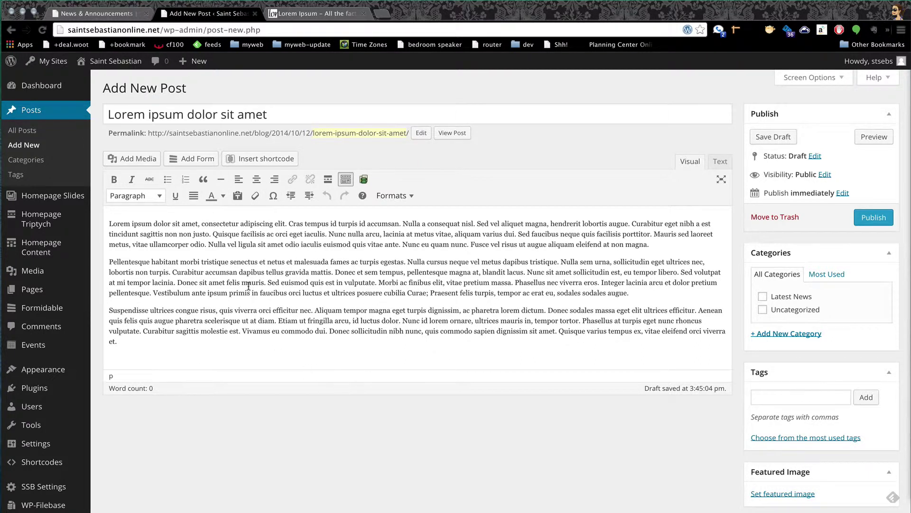
pyautogui.moveTo(202, 261); pyautogui.dragTo(294, 261)
pyautogui.moveTo(279, 212); pyautogui.dragTo(270, 211)
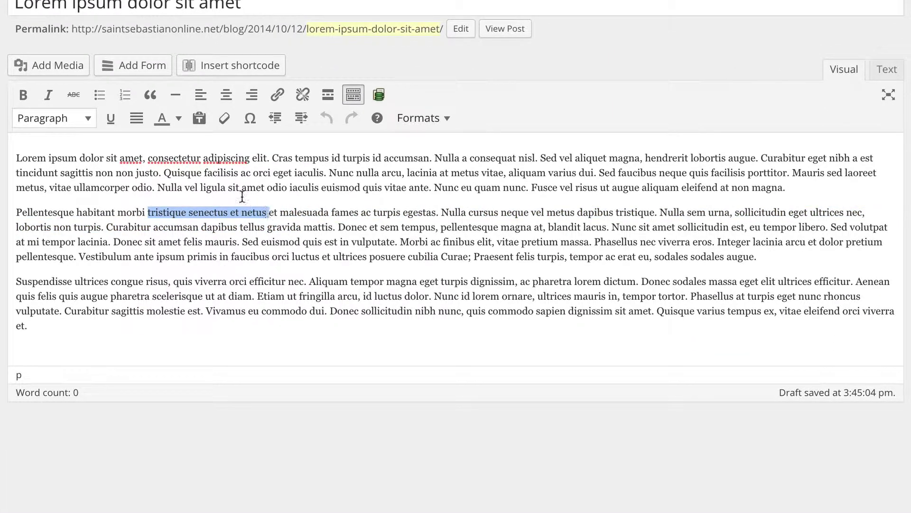
pyautogui.click(24, 97)
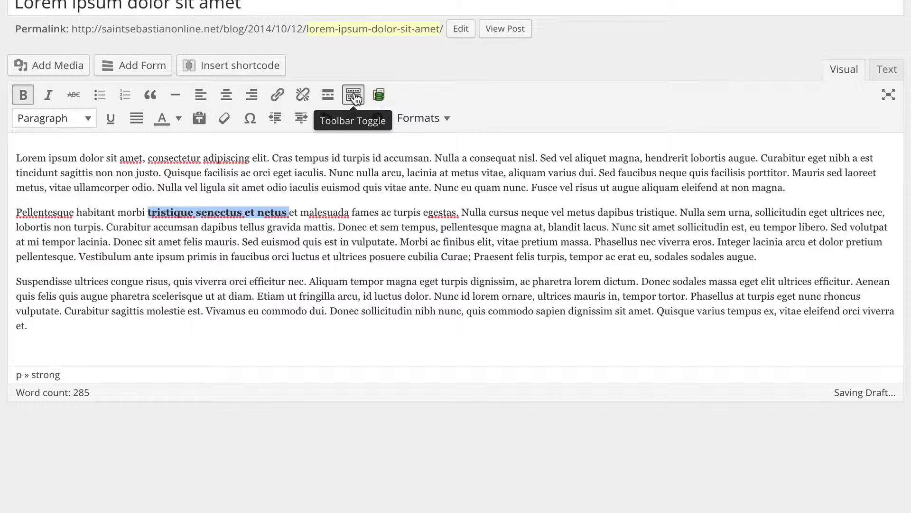
# Hide and restore the second row of formatting tools, and compare the post in Text and Visual modes.
pyautogui.click(355, 97)
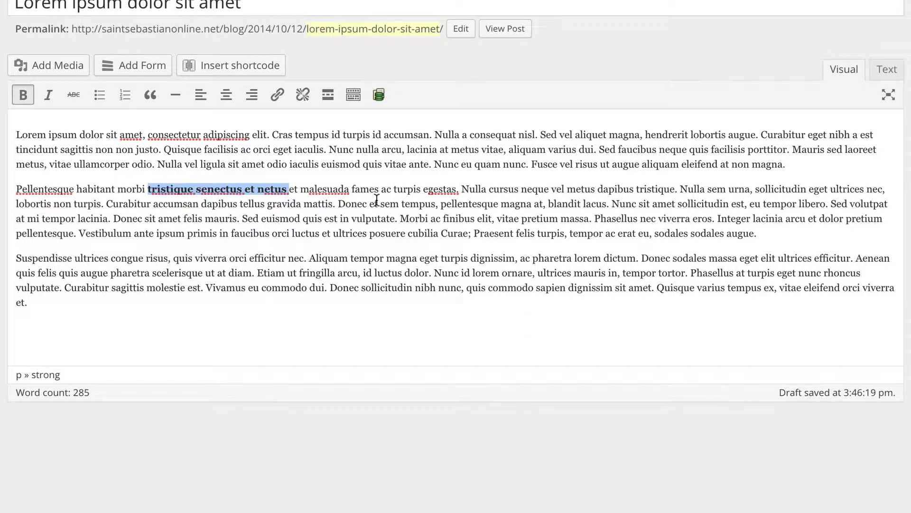
pyautogui.click(353, 95)
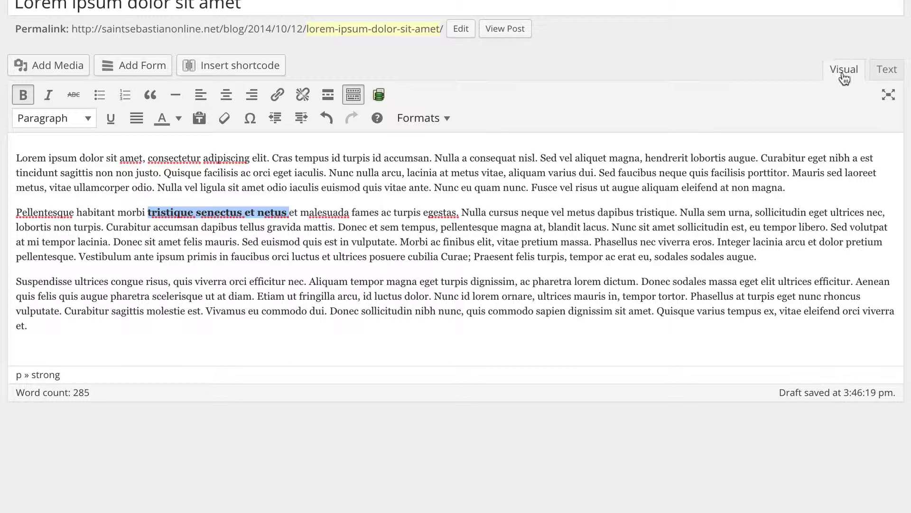
pyautogui.click(882, 70)
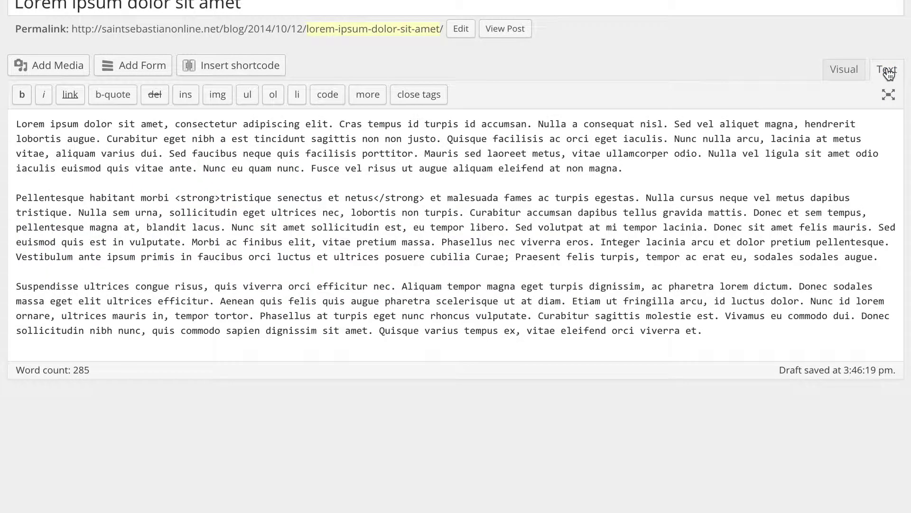
pyautogui.click(840, 71)
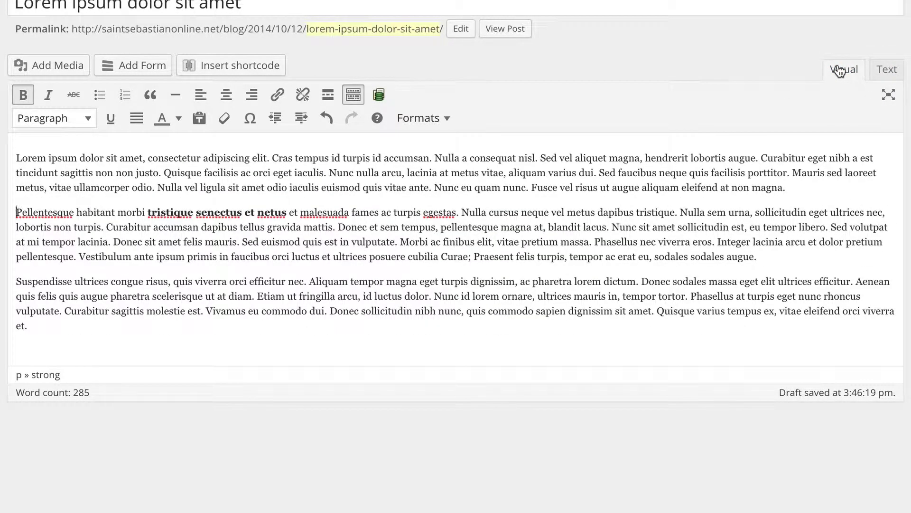
pyautogui.click(887, 76)
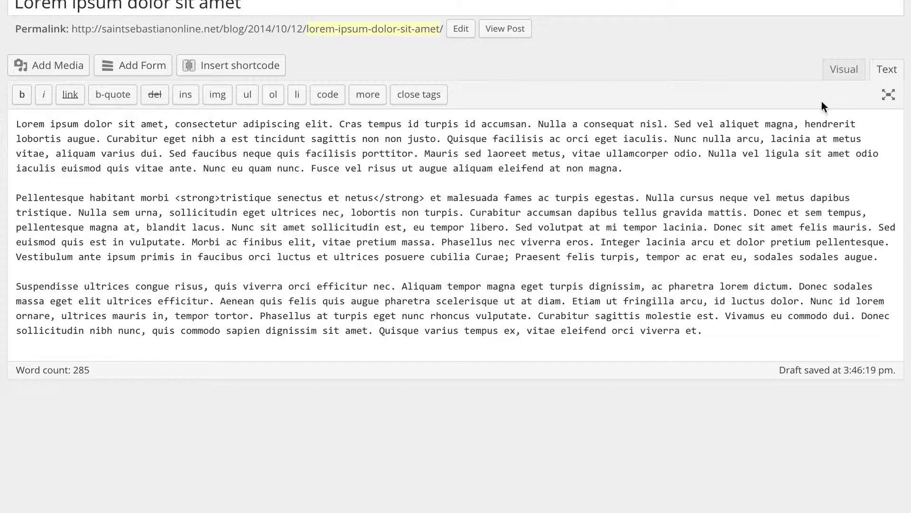
pyautogui.click(837, 79)
pyautogui.moveTo(481, 242); pyautogui.dragTo(400, 242)
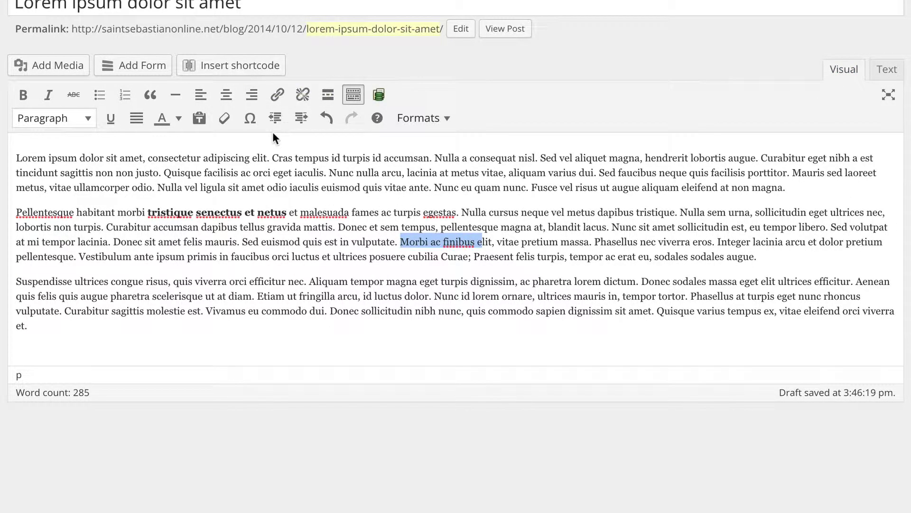
# In Text mode, wrap "Nunc sit amet sollicitudin est" in strong tags, and return to Visual mode.
pyautogui.click(886, 71)
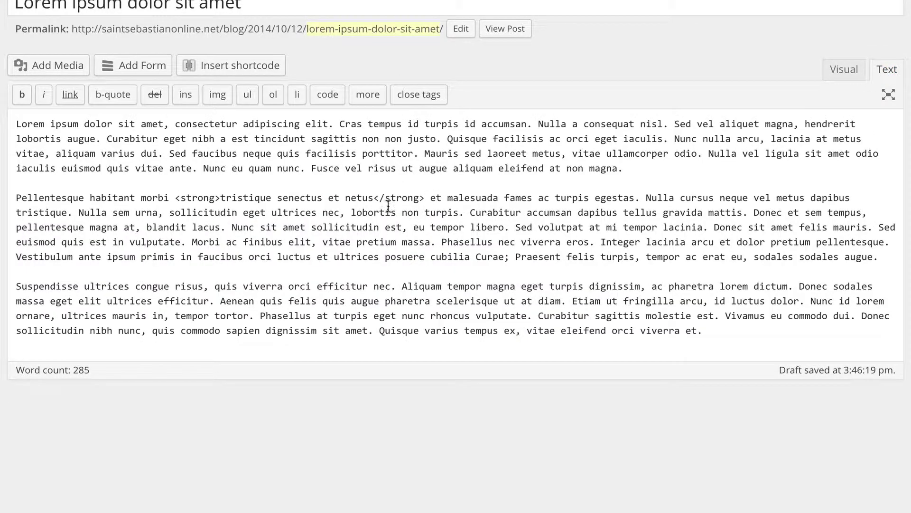
pyautogui.moveTo(175, 198); pyautogui.dragTo(222, 198)
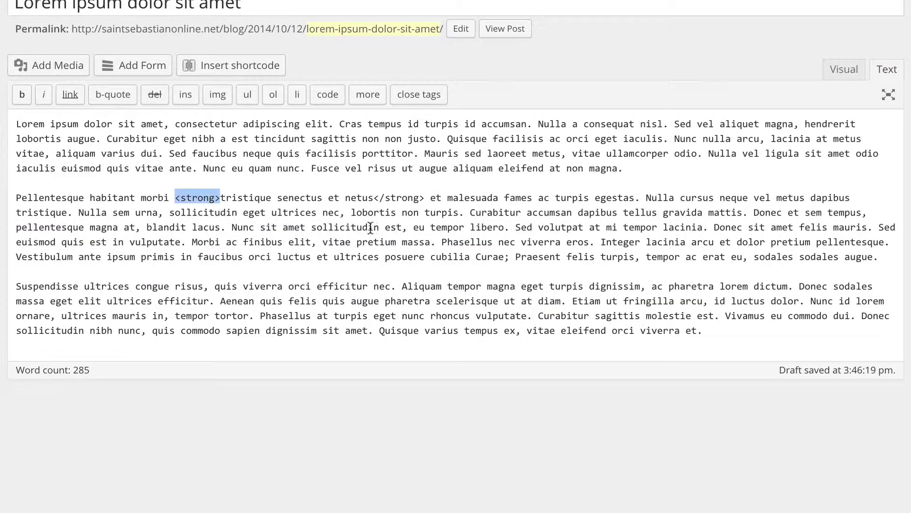
pyautogui.click(273, 232)
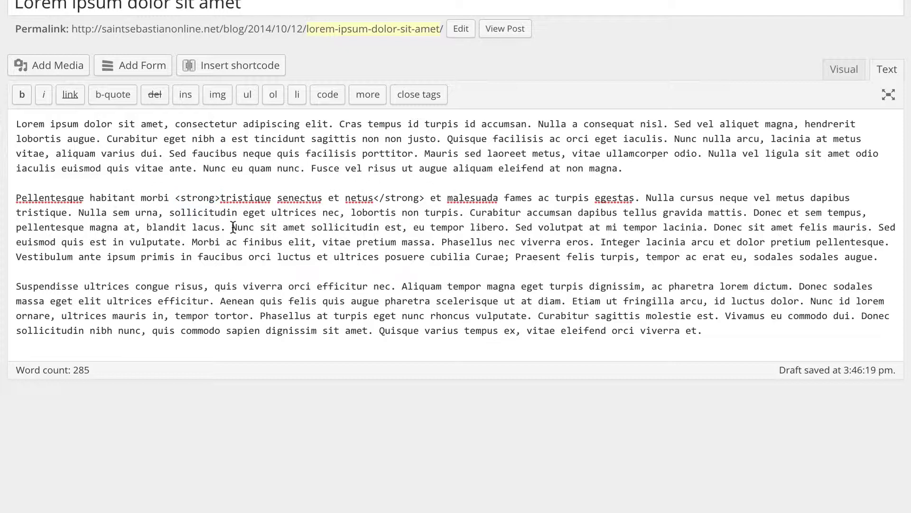
pyautogui.moveTo(232, 227); pyautogui.dragTo(404, 224)
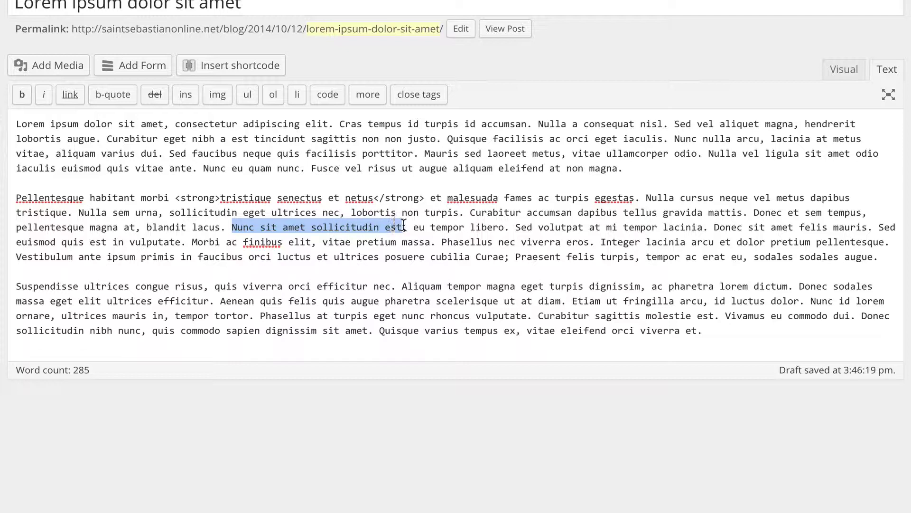
pyautogui.click(22, 97)
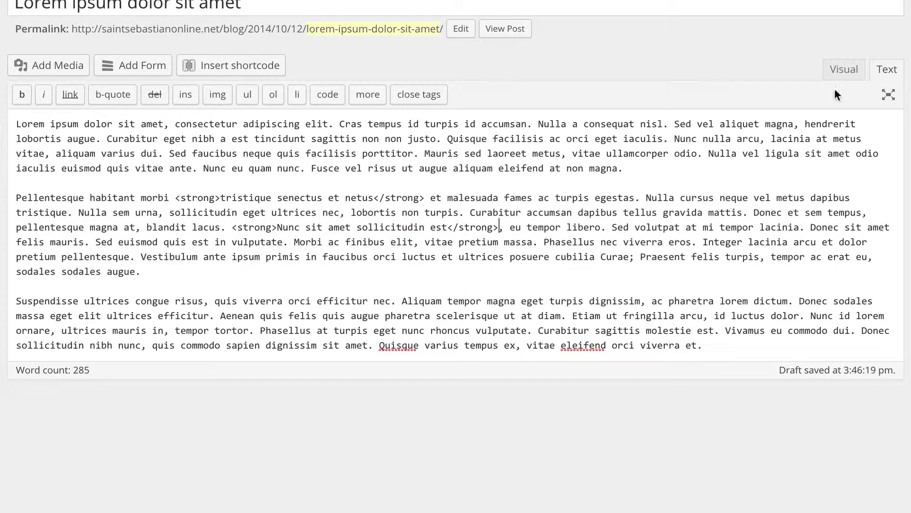
pyautogui.click(850, 61)
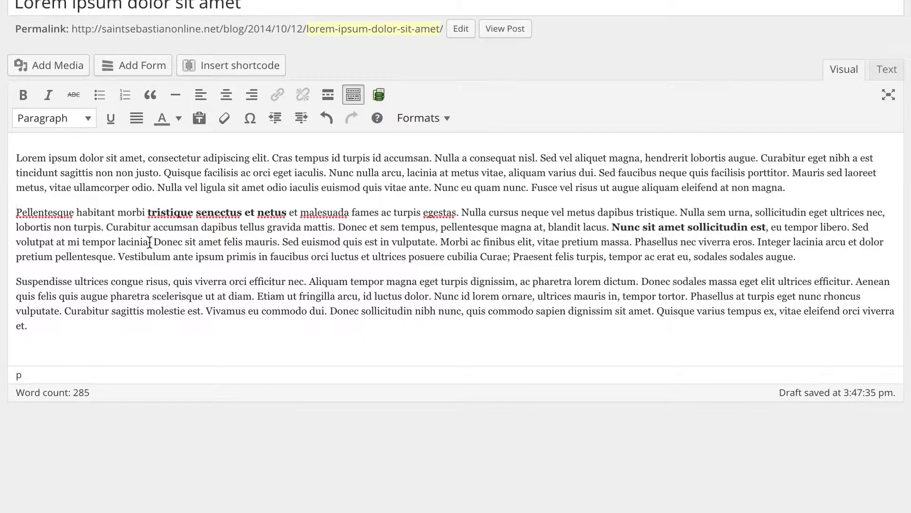
# Clear the formatting from all three body paragraphs.
pyautogui.click(18, 159)
pyautogui.moveTo(21, 165); pyautogui.dragTo(153, 328)
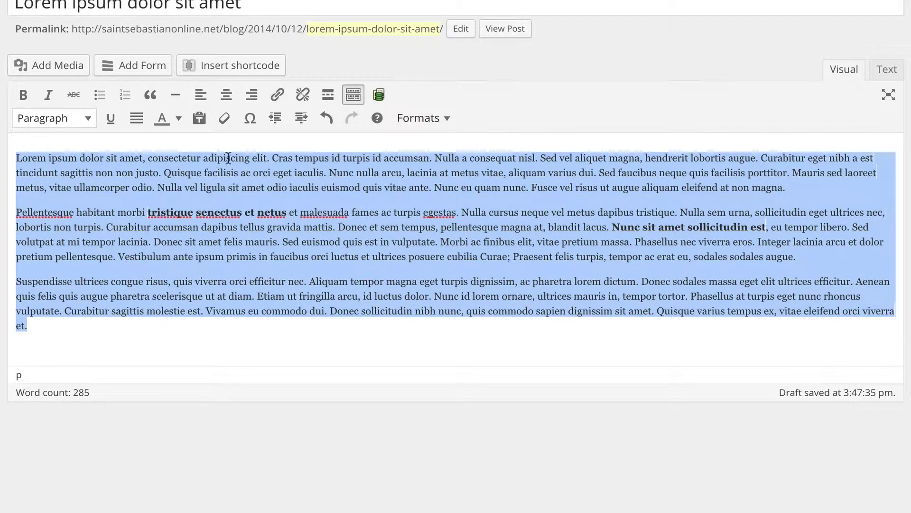
pyautogui.click(224, 120)
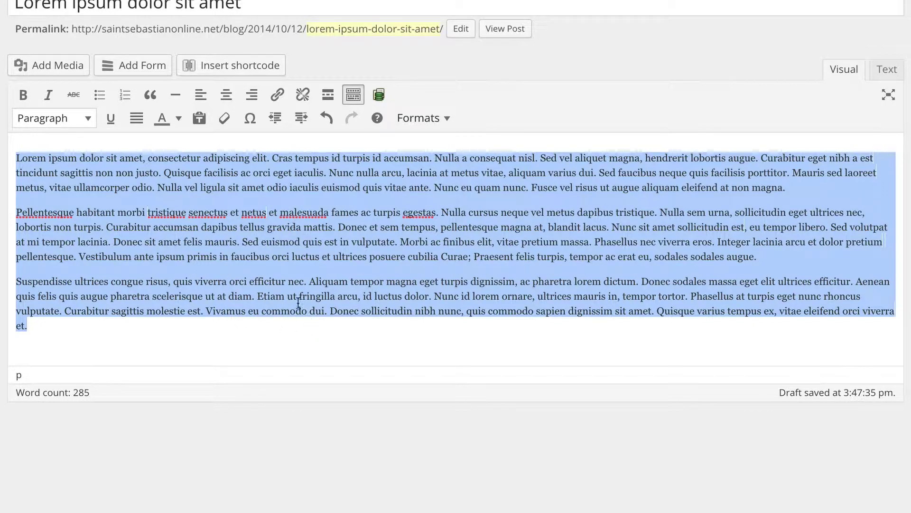
# Deselect the body text, check the cleared paragraphs in Text mode, and return to Visual mode.
pyautogui.click(237, 275)
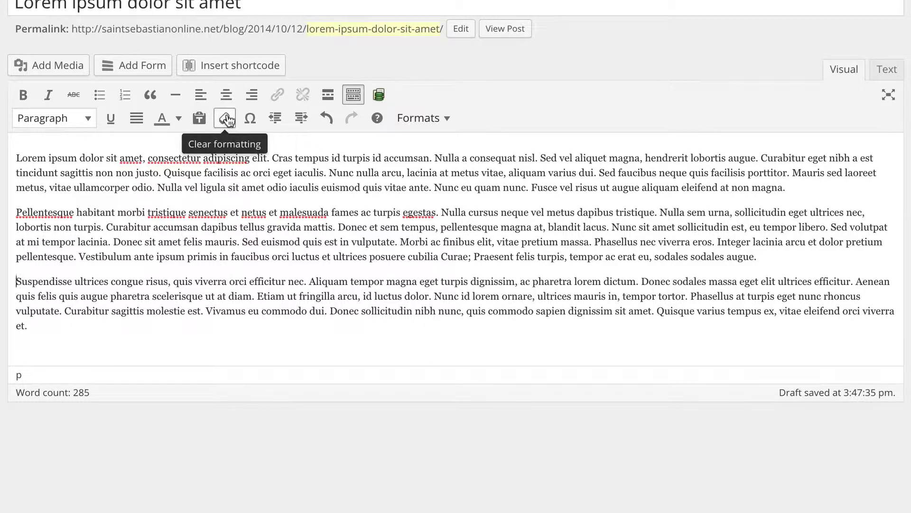
pyautogui.click(885, 69)
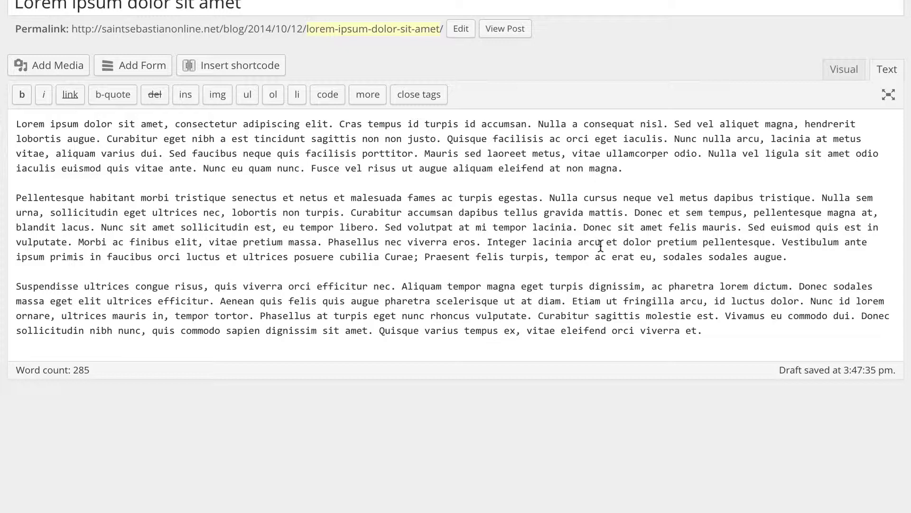
pyautogui.click(844, 70)
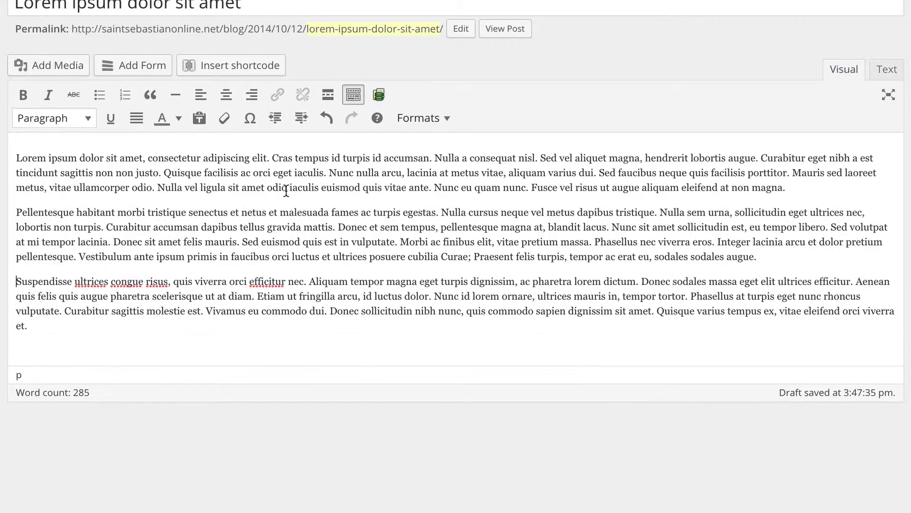
# Turn on pasting as plain text, dismiss the notice, and turn the option off again.
pyautogui.click(199, 122)
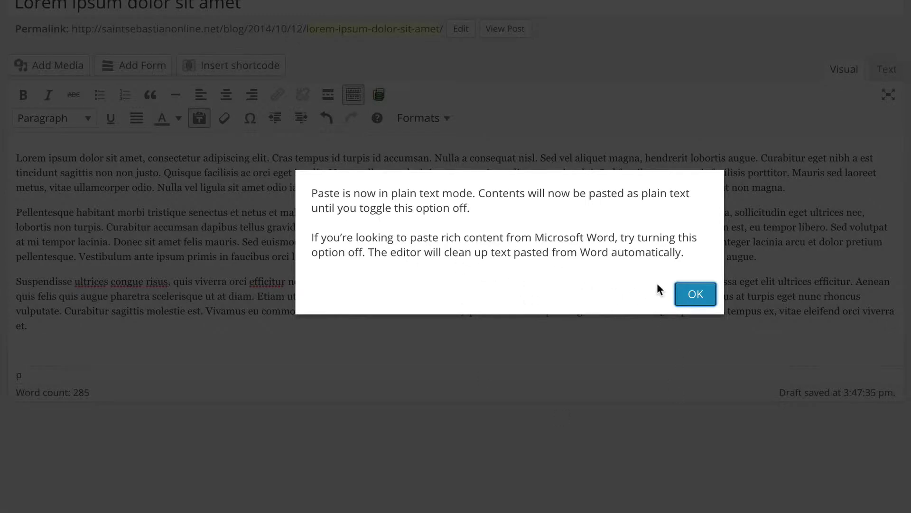
pyautogui.click(696, 295)
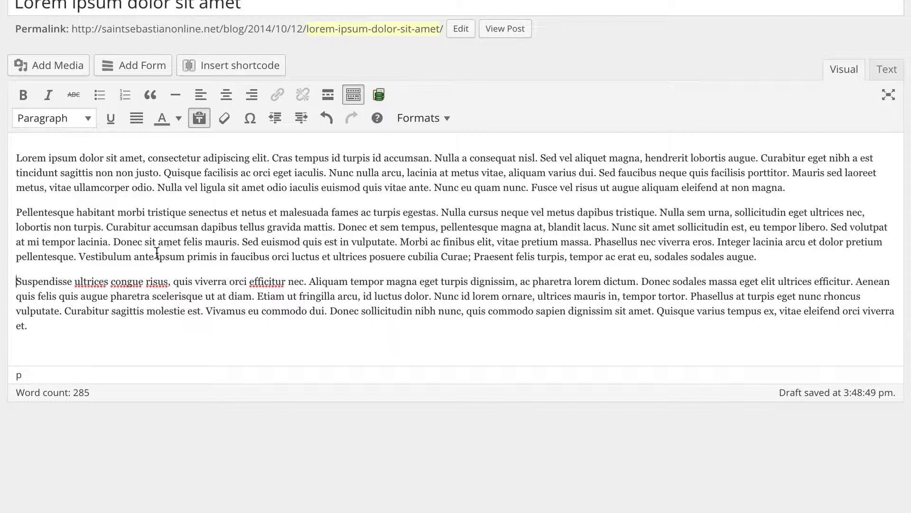
pyautogui.click(198, 119)
# In Text mode, insert a <strong> tag on the blank line between the first and second paragraphs.
pyautogui.click(886, 74)
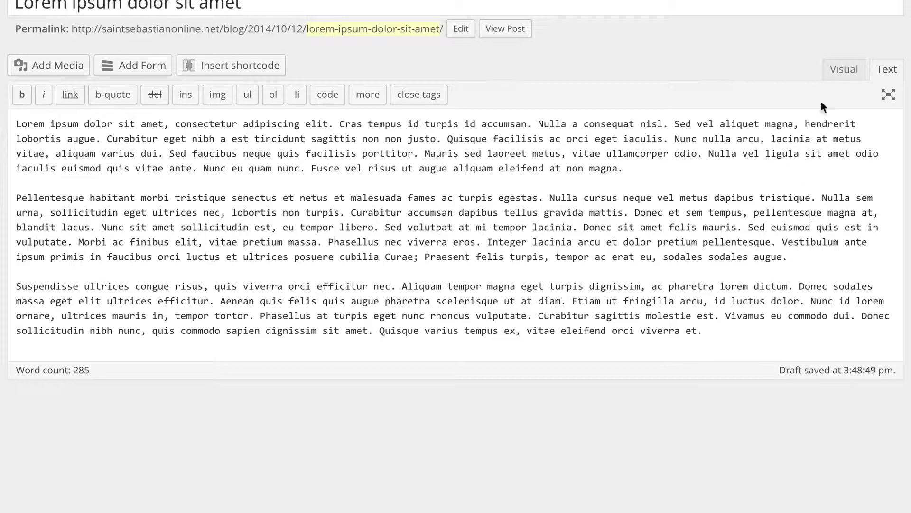
pyautogui.click(840, 75)
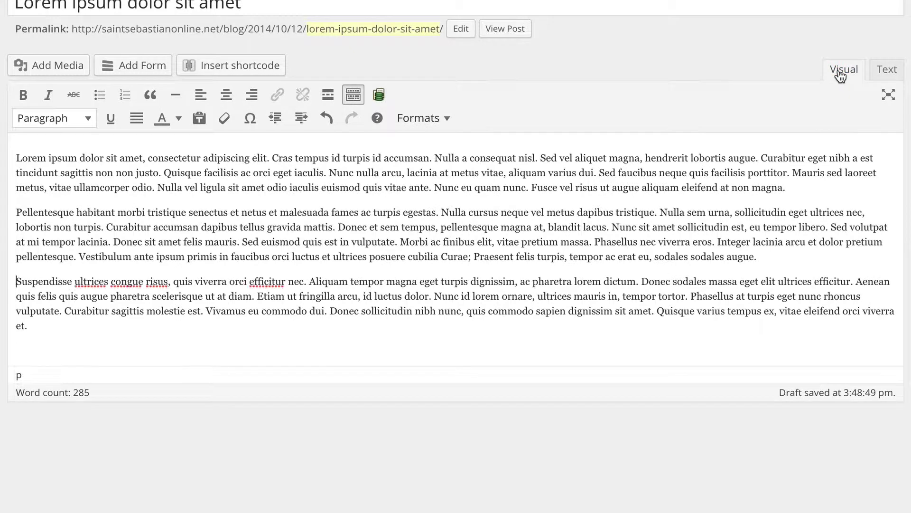
pyautogui.click(884, 71)
pyautogui.click(490, 180)
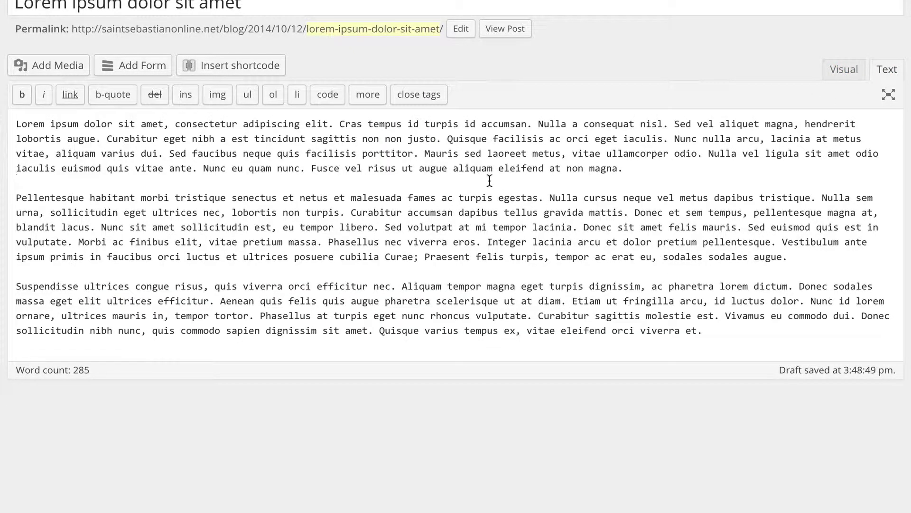
pyautogui.write('<>')
pyautogui.press('Left')
pyautogui.write('strong')
# Delete the <strong> tag between the first two paragraphs and return to Visual mode.
pyautogui.moveTo(64, 183); pyautogui.dragTo(16, 183)
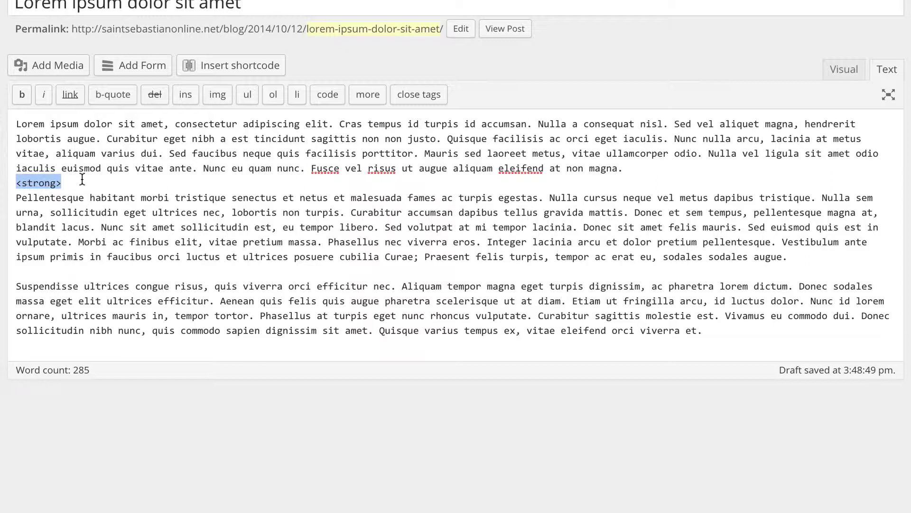
pyautogui.click(16, 183)
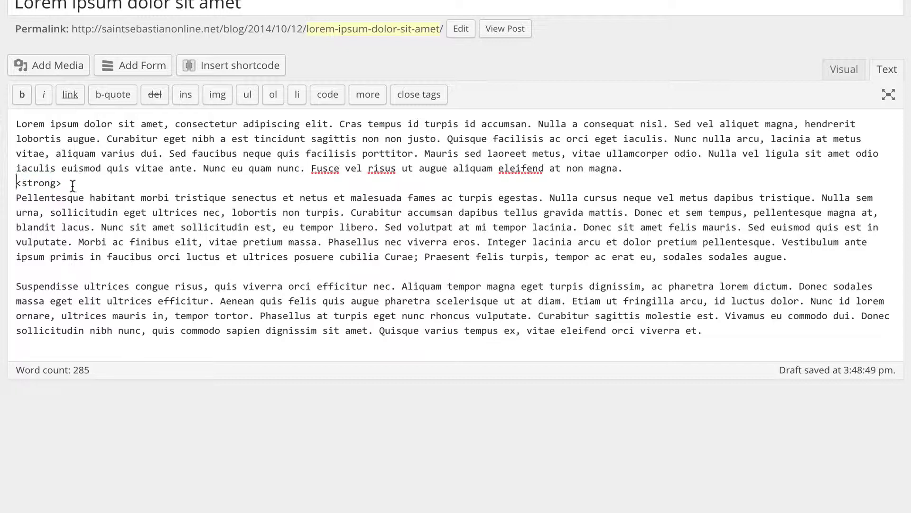
pyautogui.moveTo(74, 185); pyautogui.dragTo(2, 185)
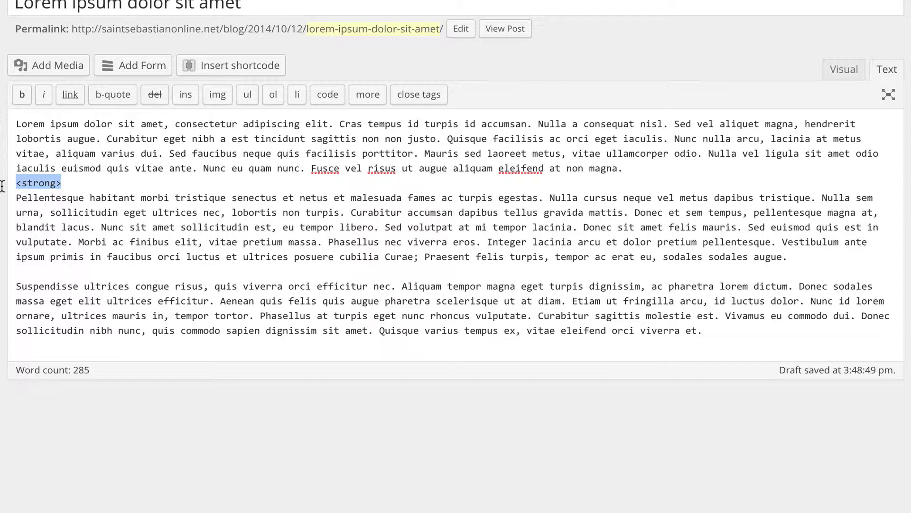
pyautogui.press('BackSpace')
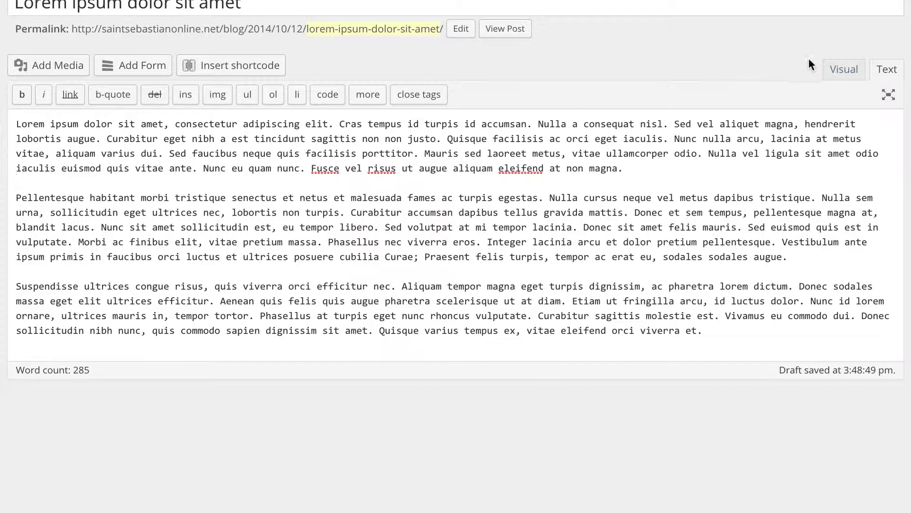
pyautogui.click(845, 67)
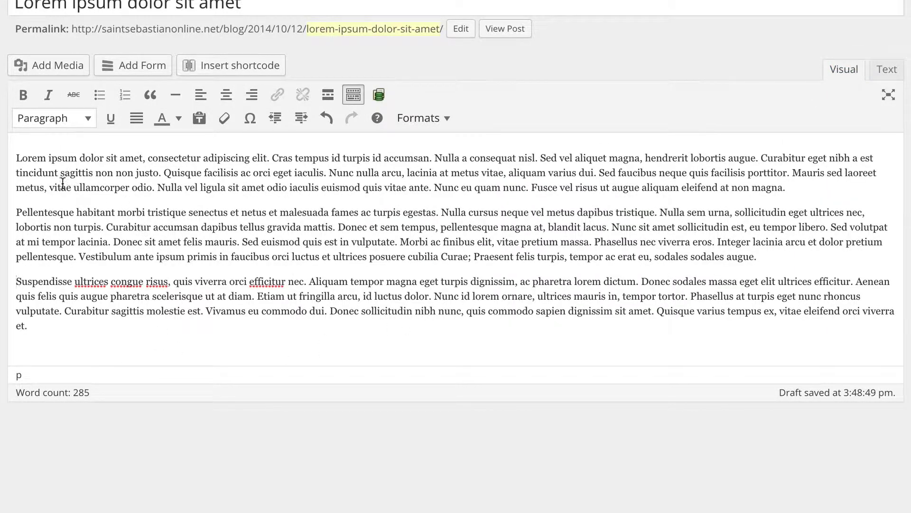
# Split "Pellentesque habitant morbi" off the second paragraph onto its own line and format it as Heading 3.
pyautogui.click(147, 213)
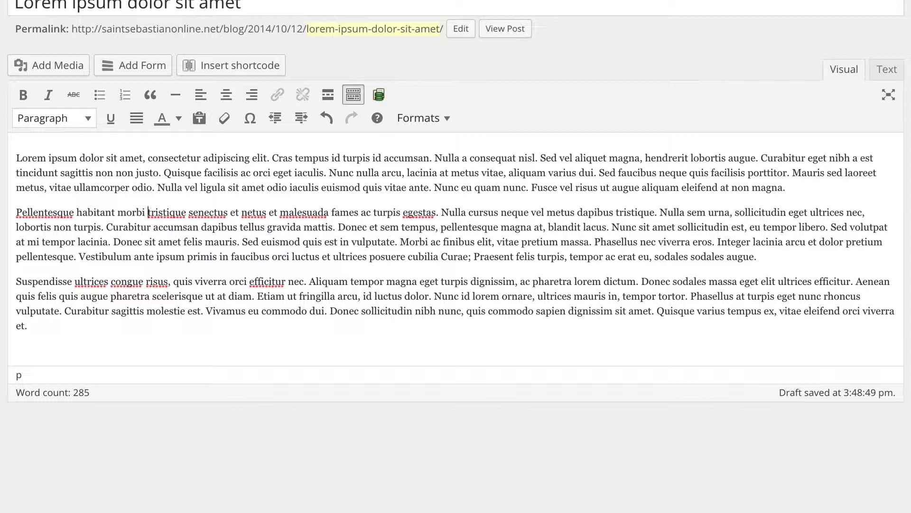
pyautogui.press('Return')
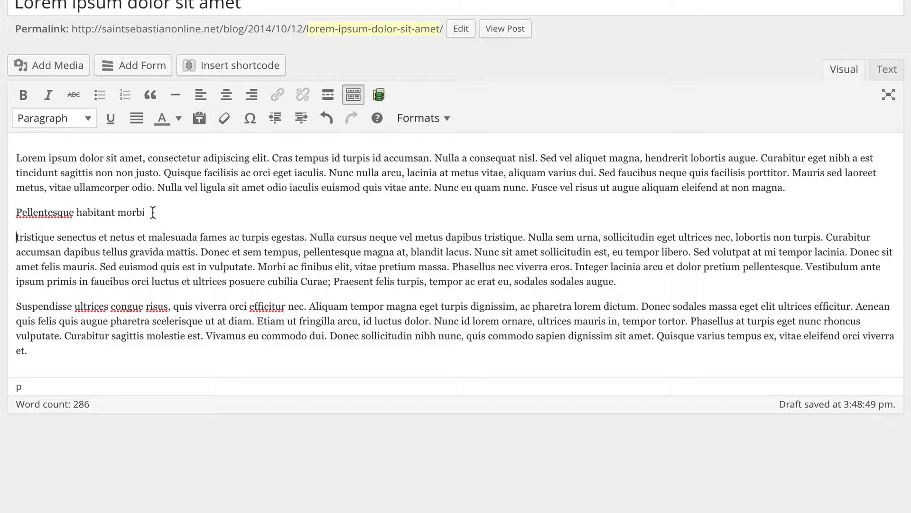
pyautogui.tripleClick(8, 215)
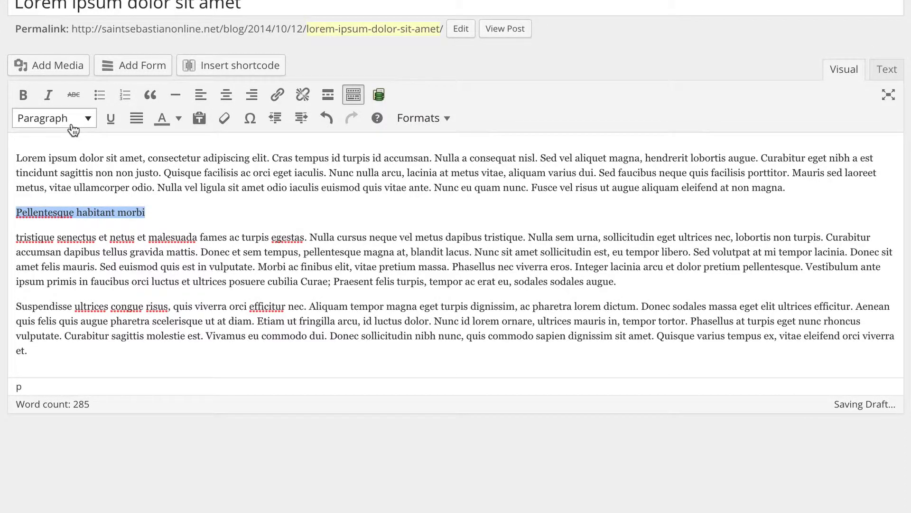
pyautogui.click(44, 124)
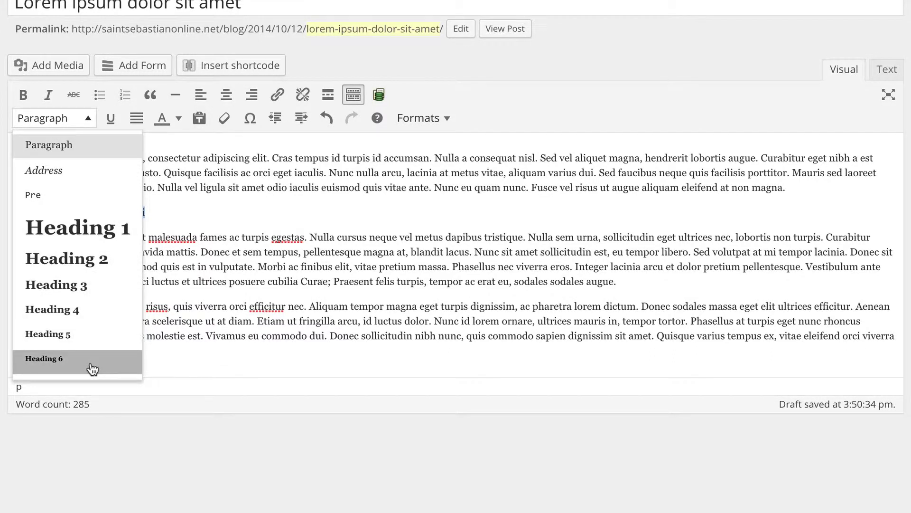
pyautogui.click(88, 289)
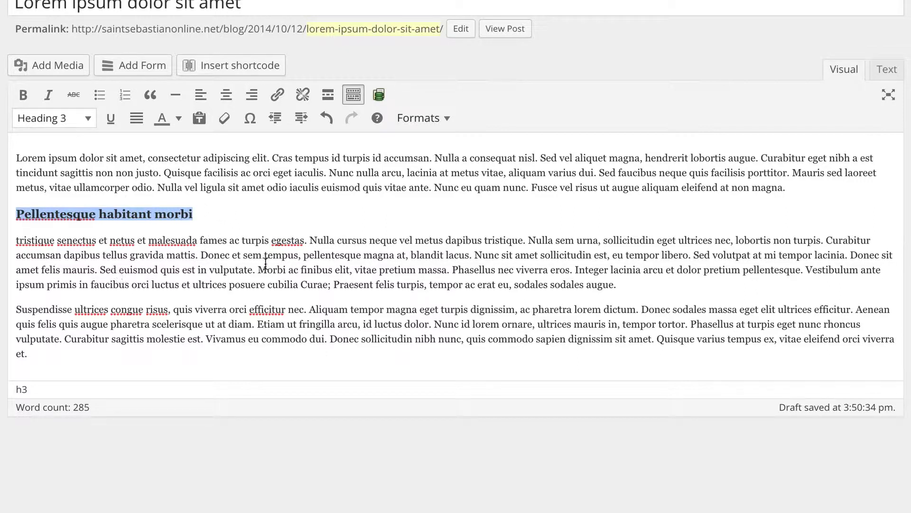
pyautogui.click(232, 224)
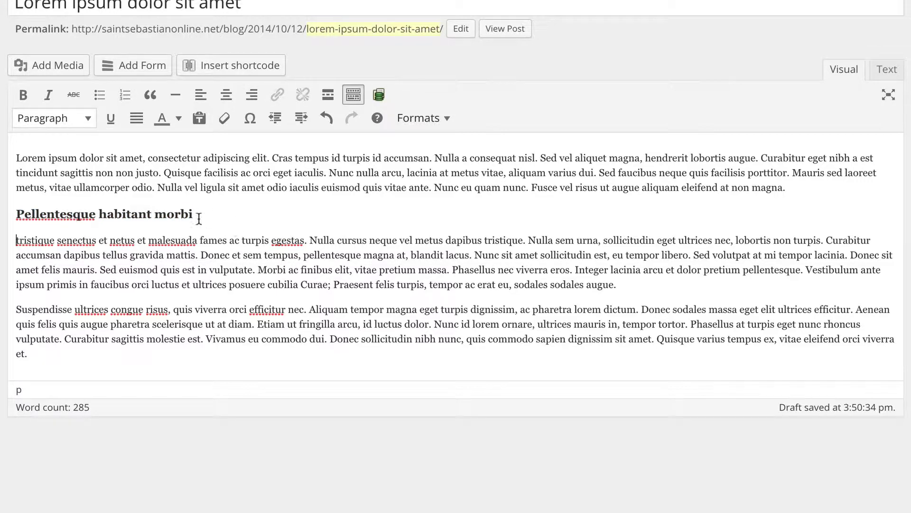
# Split "tristique senectus" onto its own line below the heading and format it as Heading 6.
pyautogui.click(96, 240)
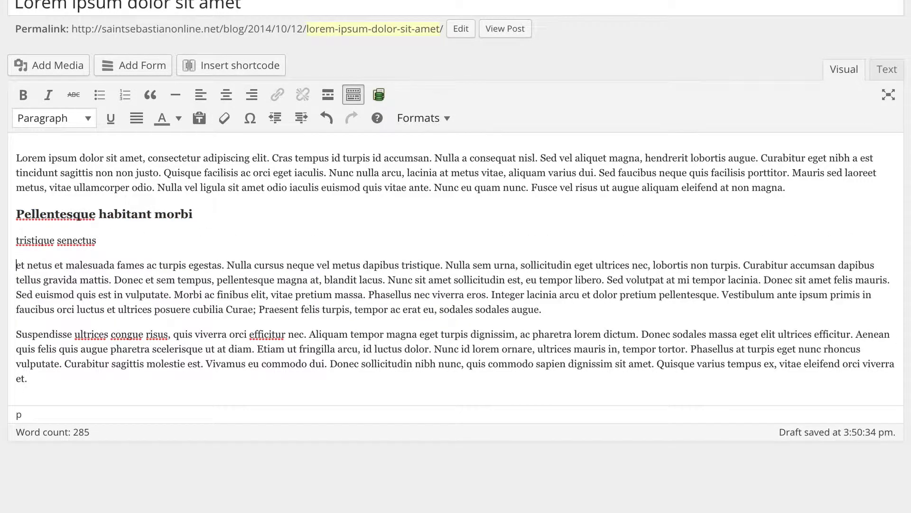
pyautogui.press('Return')
pyautogui.moveTo(96, 240); pyautogui.dragTo(6, 243)
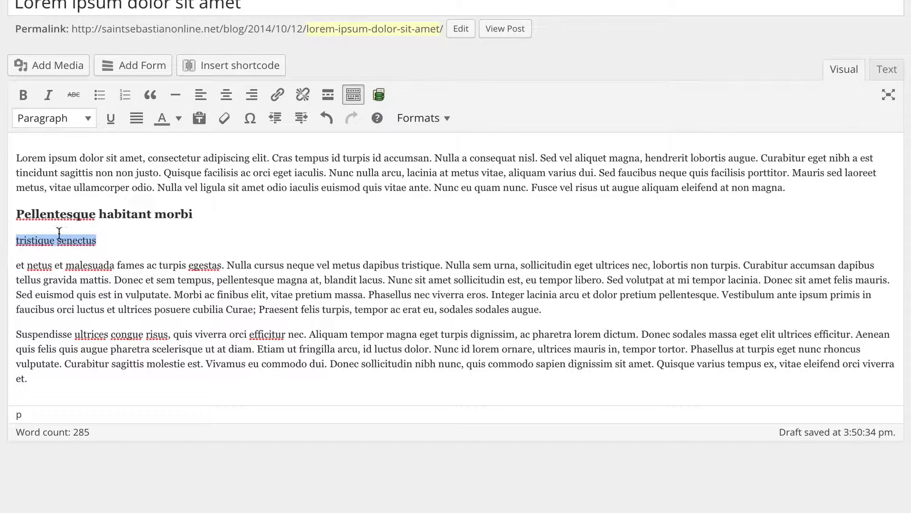
pyautogui.click(69, 123)
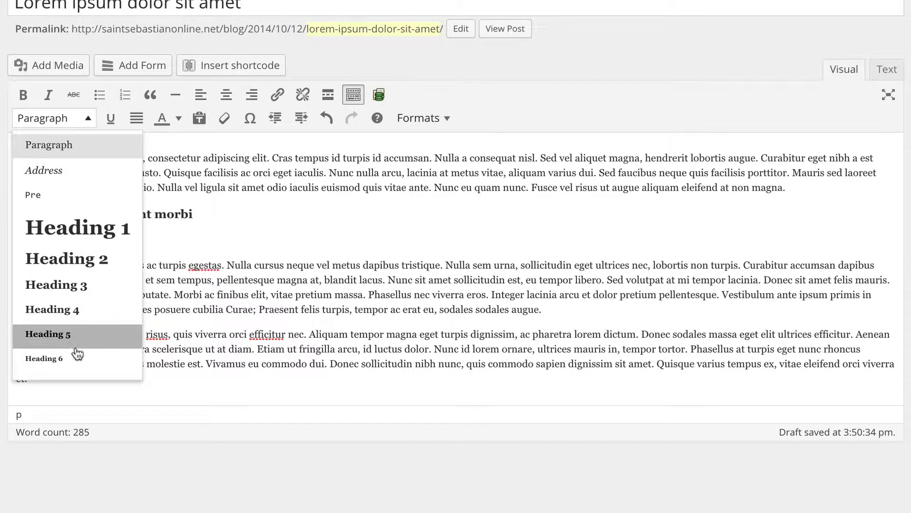
pyautogui.click(71, 360)
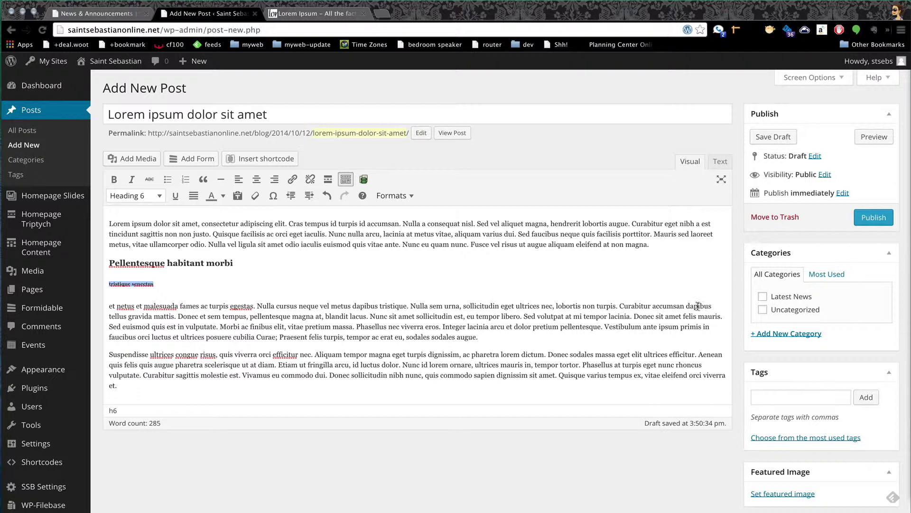
# Preview the post on the site, examine how both headings look, and return to the post editor.
pyautogui.click(878, 140)
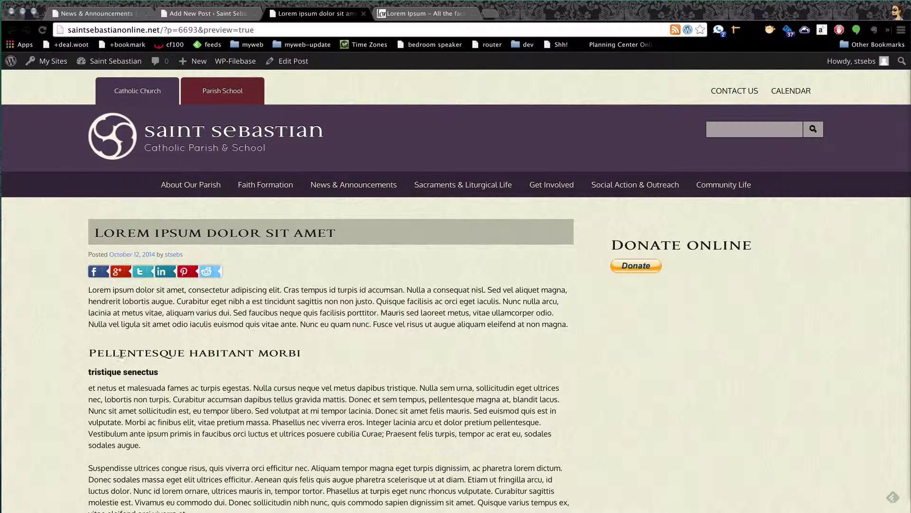
pyautogui.scroll(-3, 142, 354)
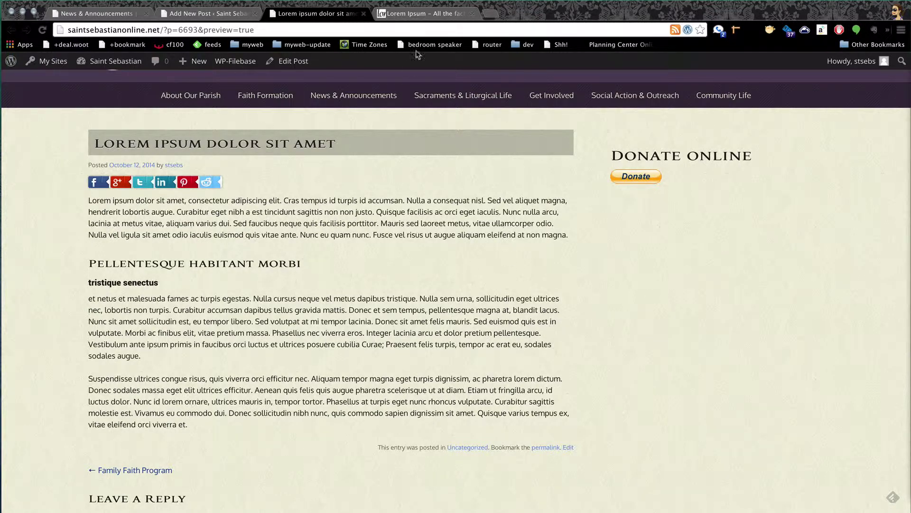
pyautogui.click(209, 13)
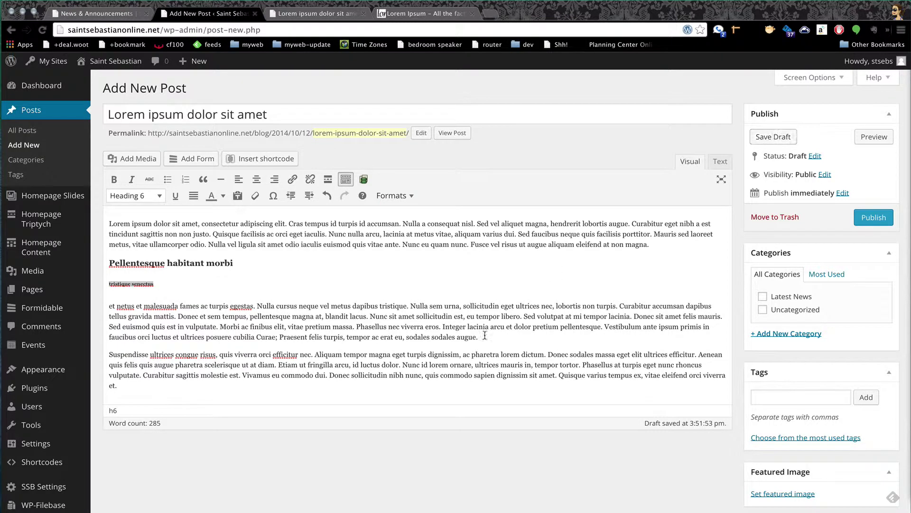
# Save the post as a draft and reopen "Lorem ipsum dolor sit amet" from the list of all posts.
pyautogui.click(780, 137)
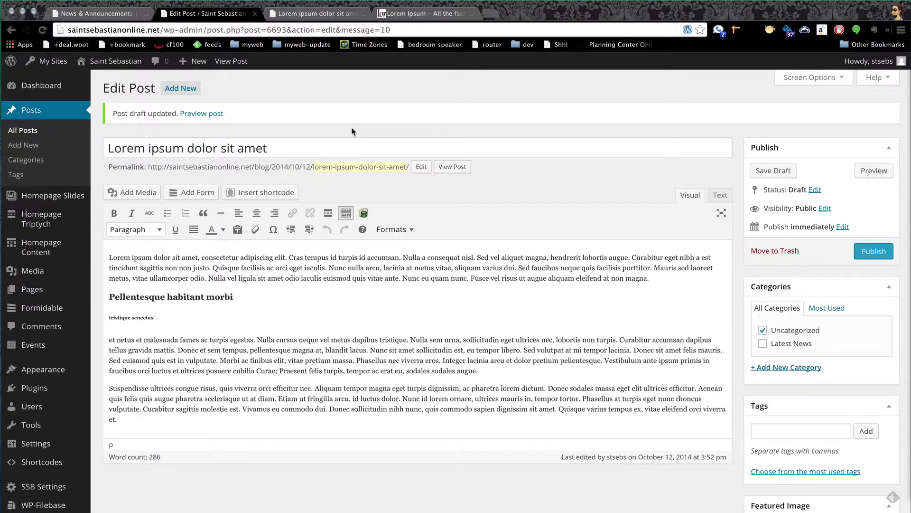
pyautogui.click(31, 133)
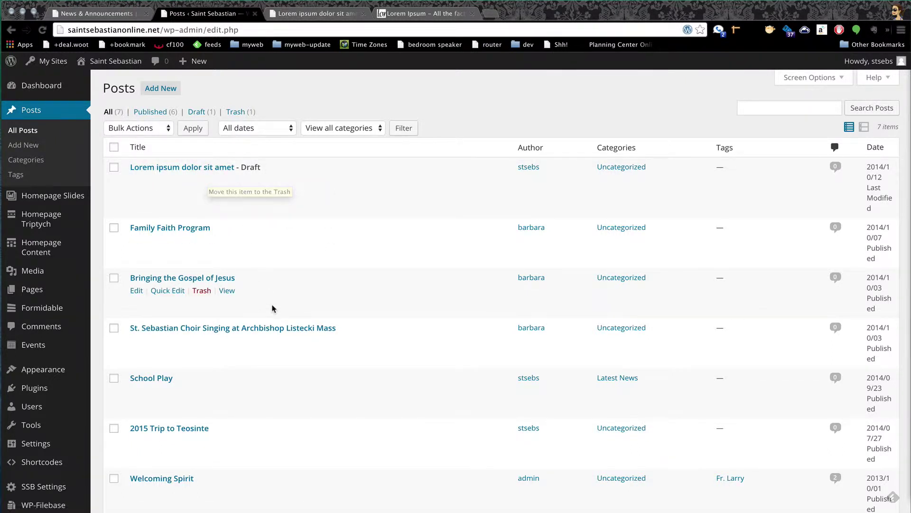
pyautogui.click(164, 170)
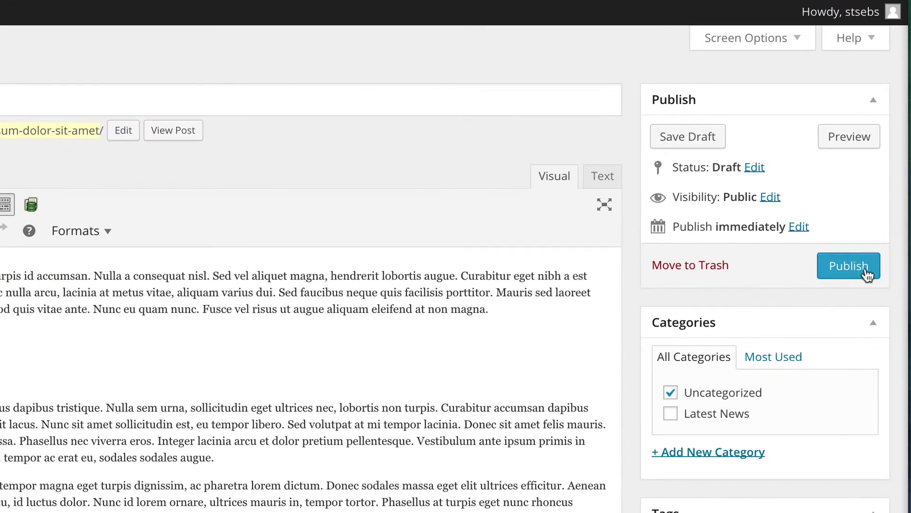
pyautogui.click(867, 274)
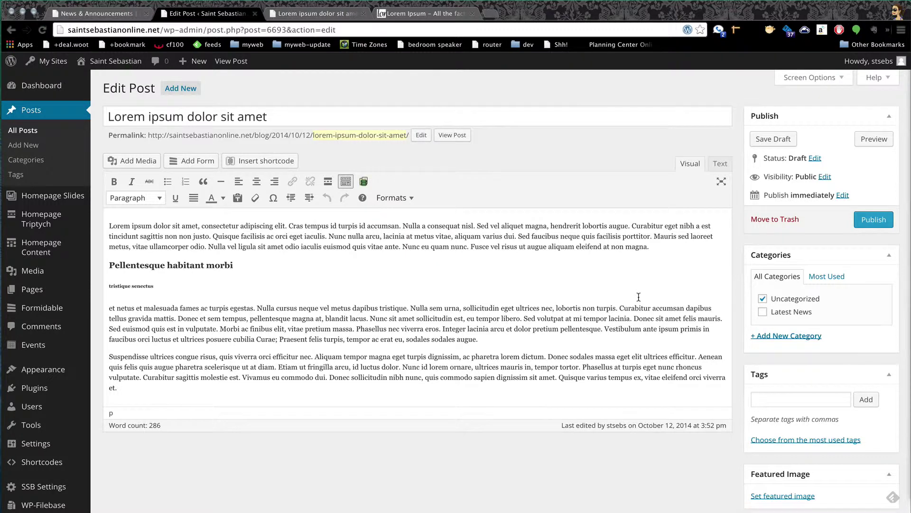
# Assign the post to Latest News instead of Uncategorized, and reveal the fields for adding a new category.
pyautogui.scroll(-2, 483, 387)
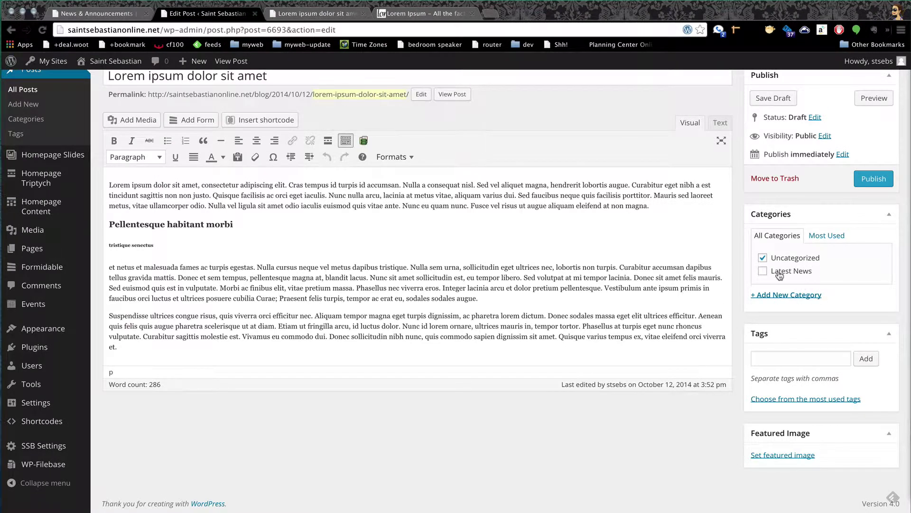
pyautogui.click(763, 271)
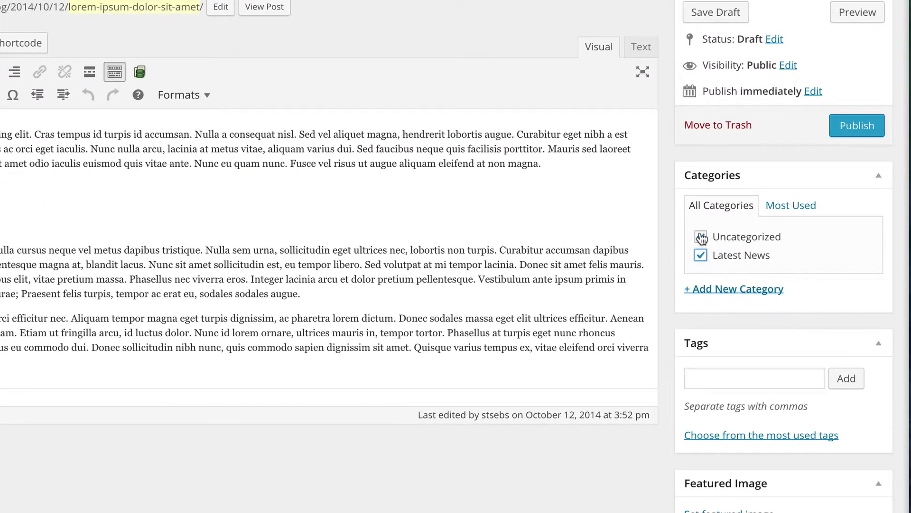
pyautogui.click(701, 237)
pyautogui.click(711, 294)
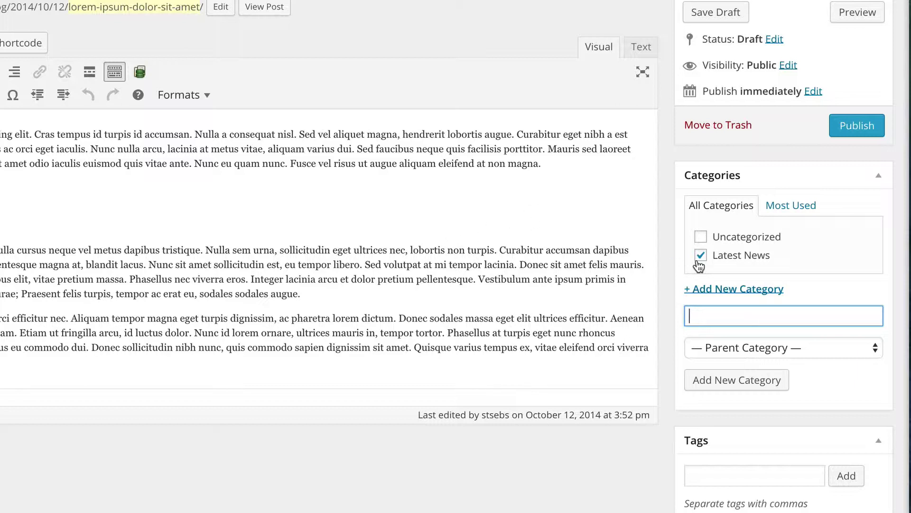
pyautogui.click(699, 258)
pyautogui.click(702, 260)
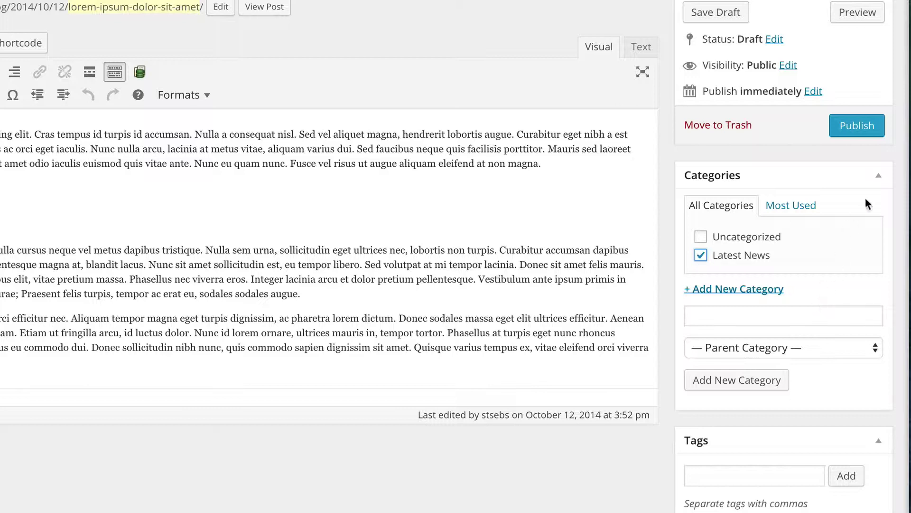
# Collapse the Categories box, add the tags school, play and arts to the post, and remove the school tag.
pyautogui.click(878, 176)
pyautogui.click(728, 290)
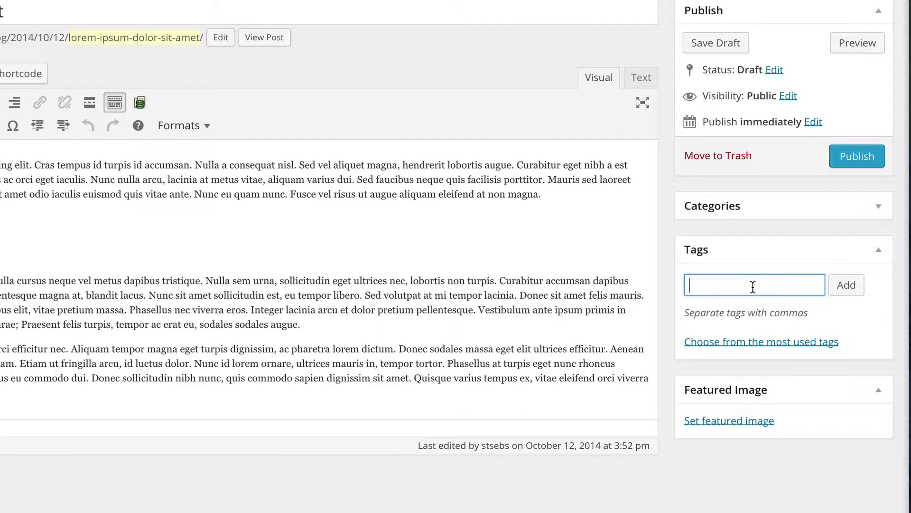
pyautogui.write('school')
pyautogui.write(',')
pyautogui.write('play, arts')
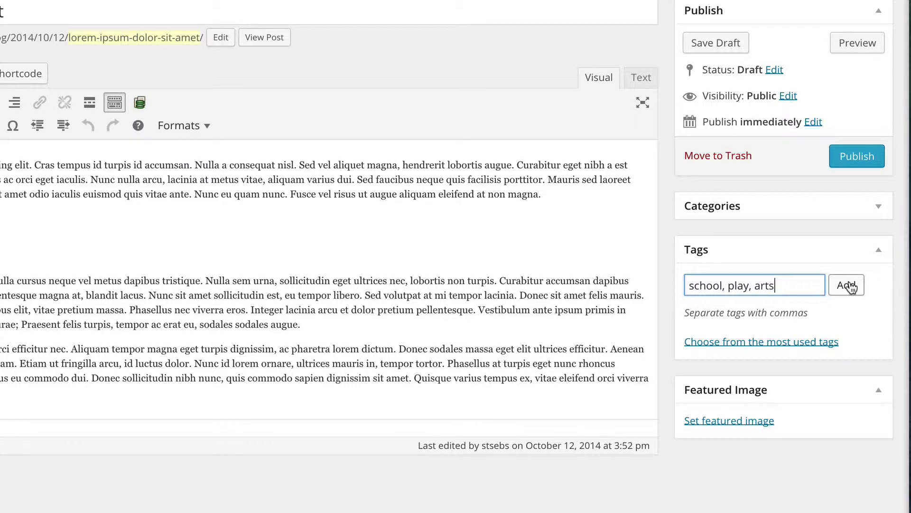
pyautogui.click(849, 286)
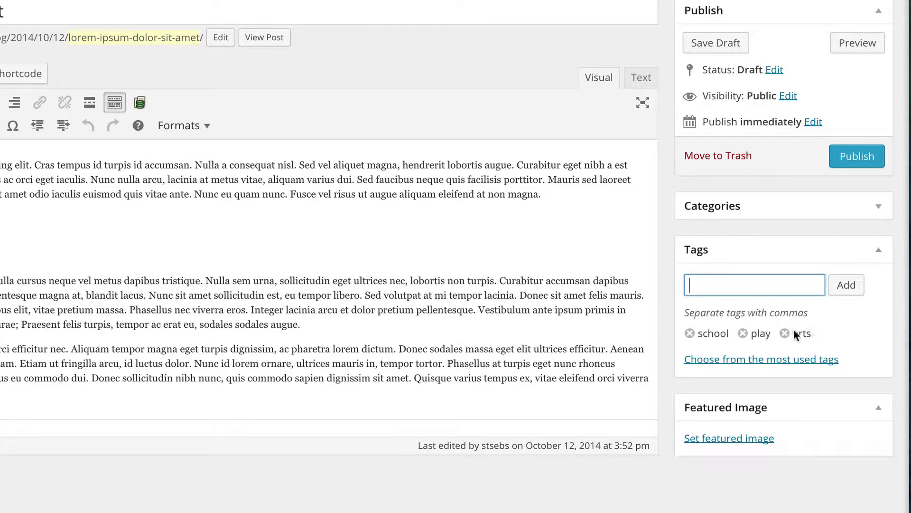
pyautogui.click(690, 334)
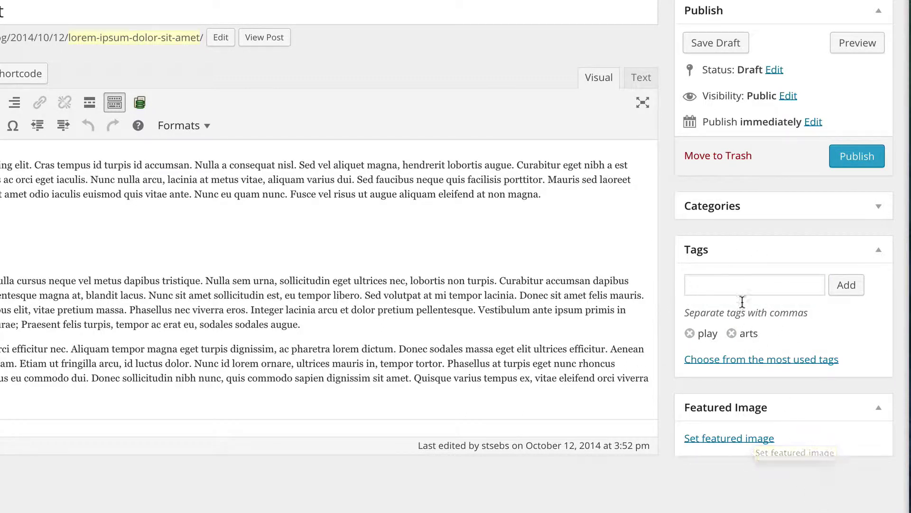
# Add the tag "art" to the post and remove it again.
pyautogui.click(735, 286)
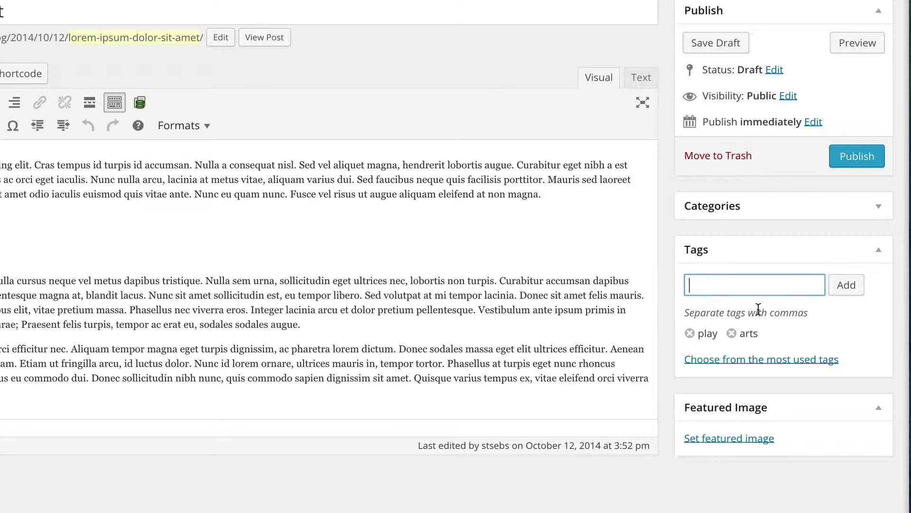
pyautogui.write('art')
pyautogui.click(845, 287)
pyautogui.click(772, 335)
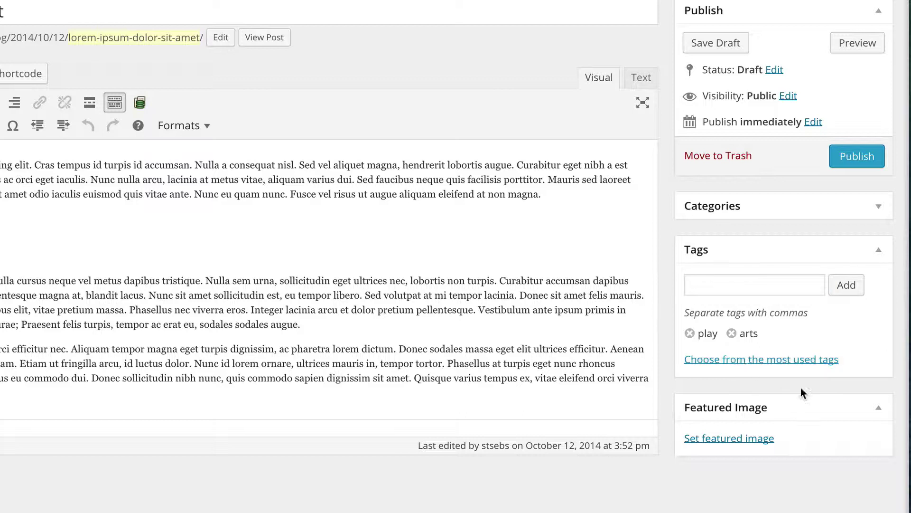
# Collapse the Tags box and set Exterior-3.jpg from the media library as the post's featured image.
pyautogui.click(879, 250)
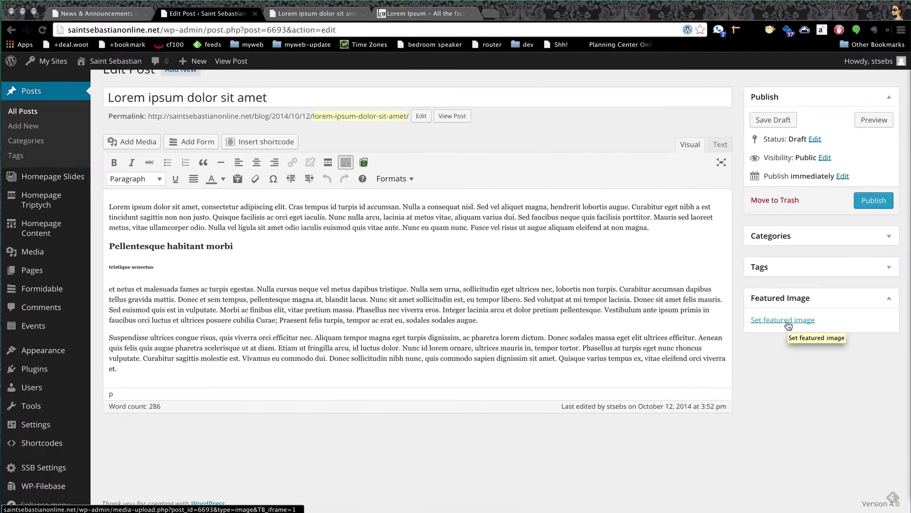
pyautogui.click(789, 325)
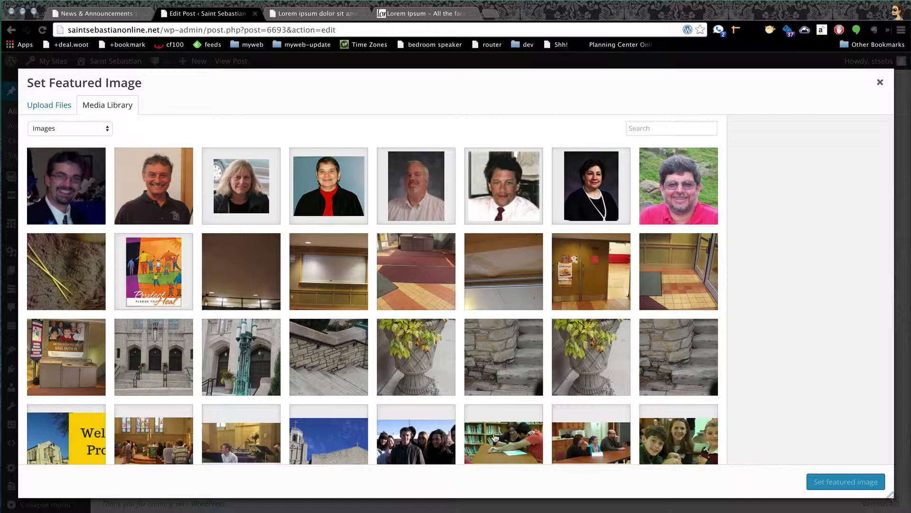
pyautogui.scroll(-3, 443, 401)
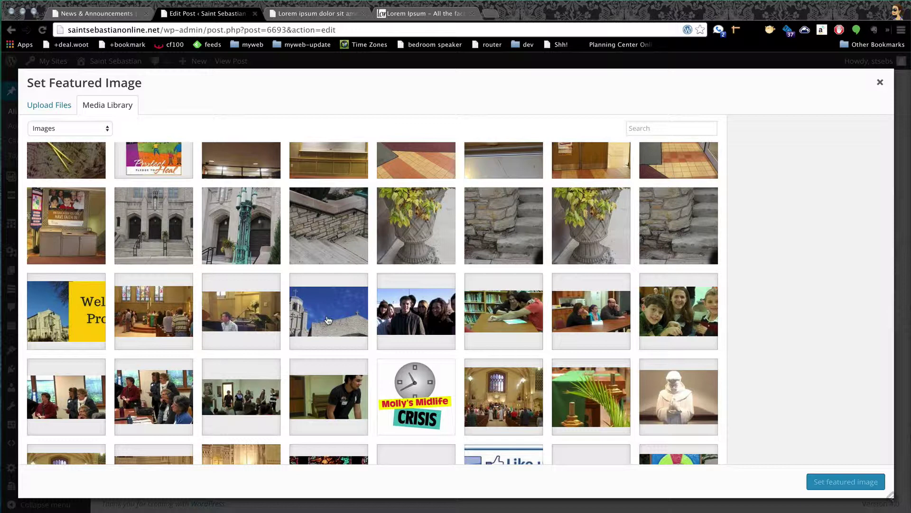
pyautogui.click(327, 319)
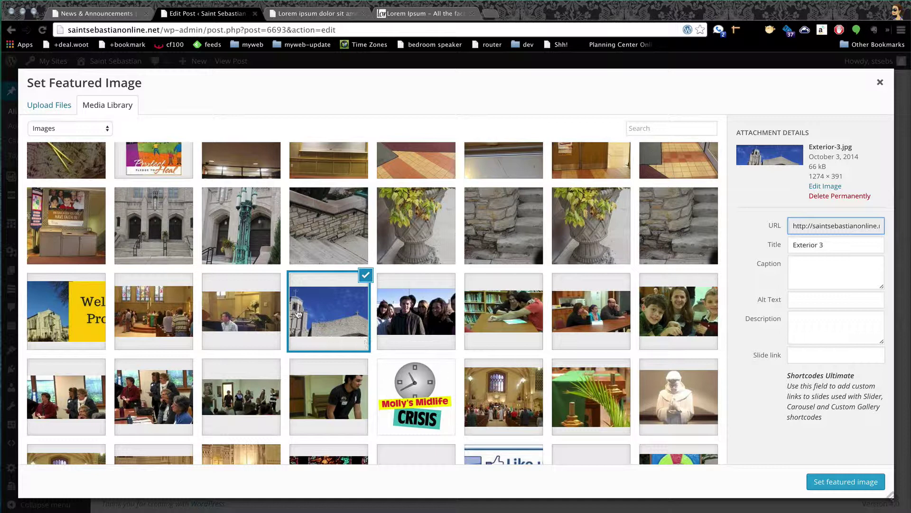
pyautogui.click(846, 482)
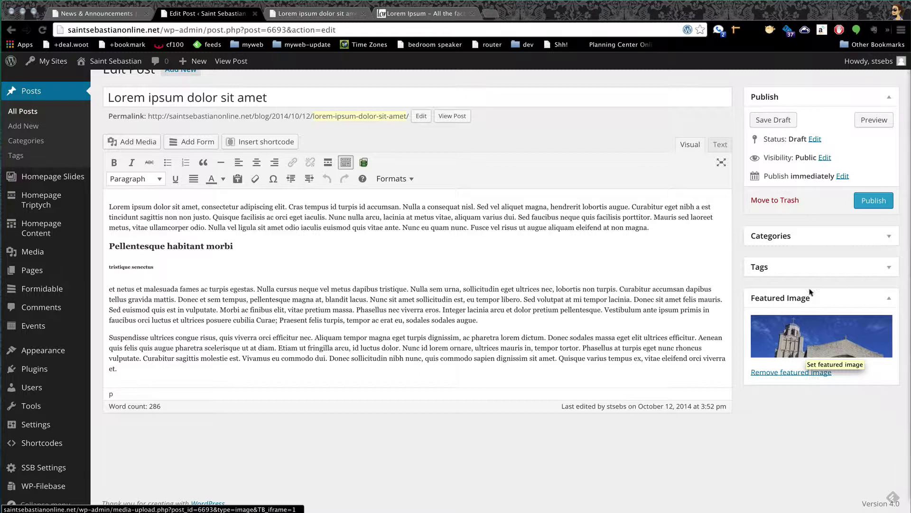
# Preview the post on the site, examine how the featured image looks above the text, and return to the post editor.
pyautogui.click(876, 122)
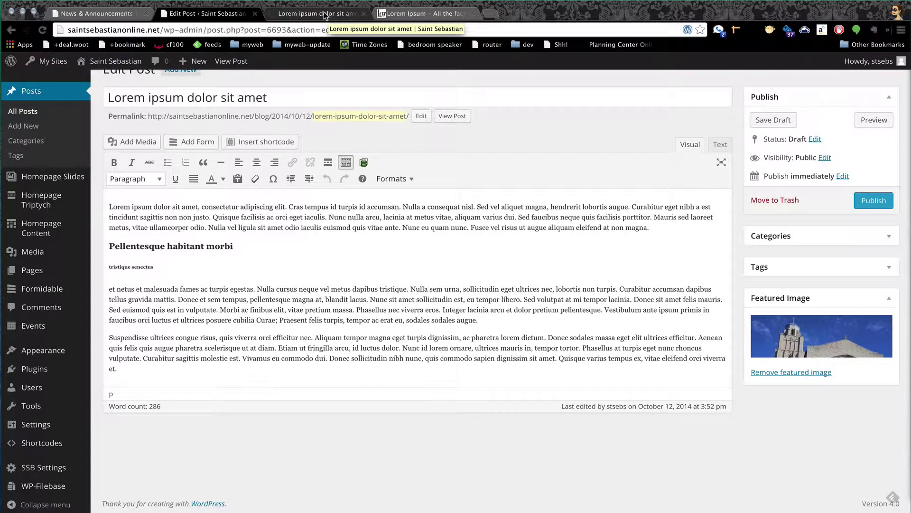
pyautogui.click(291, 14)
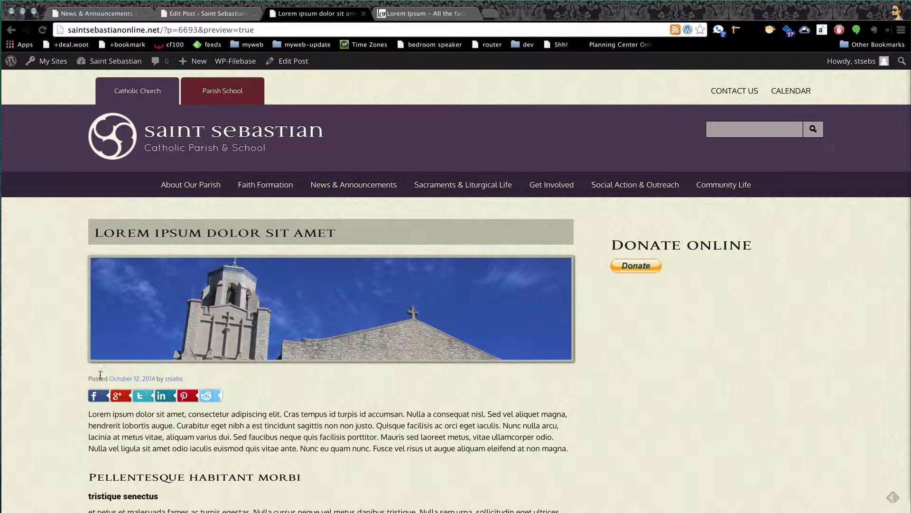
pyautogui.scroll(-3, 581, 371)
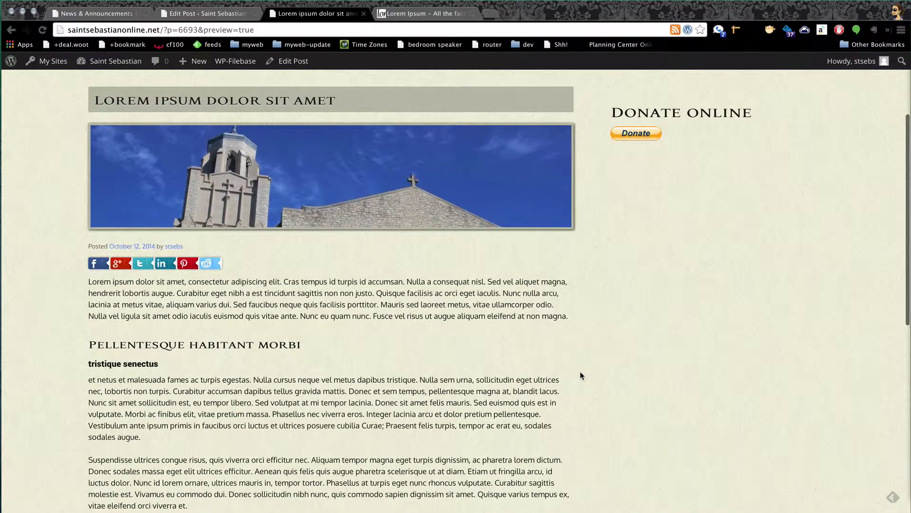
pyautogui.click(194, 14)
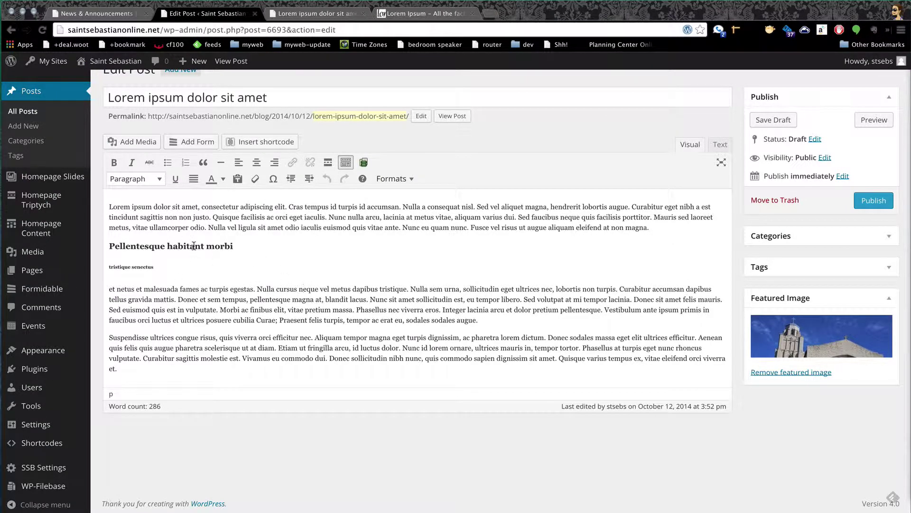
# Place the insertion point before "et netus" and bring up the file upload area for inserting media.
pyautogui.click(109, 290)
pyautogui.click(131, 142)
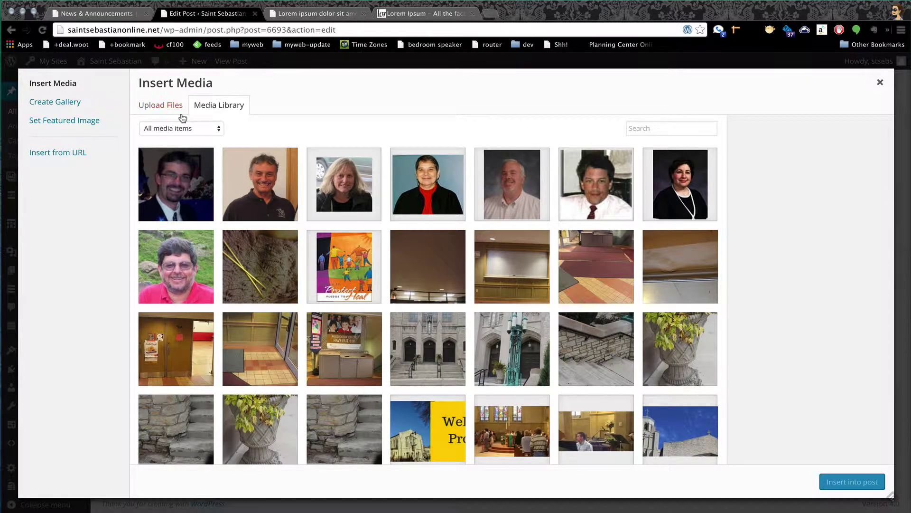
pyautogui.click(163, 106)
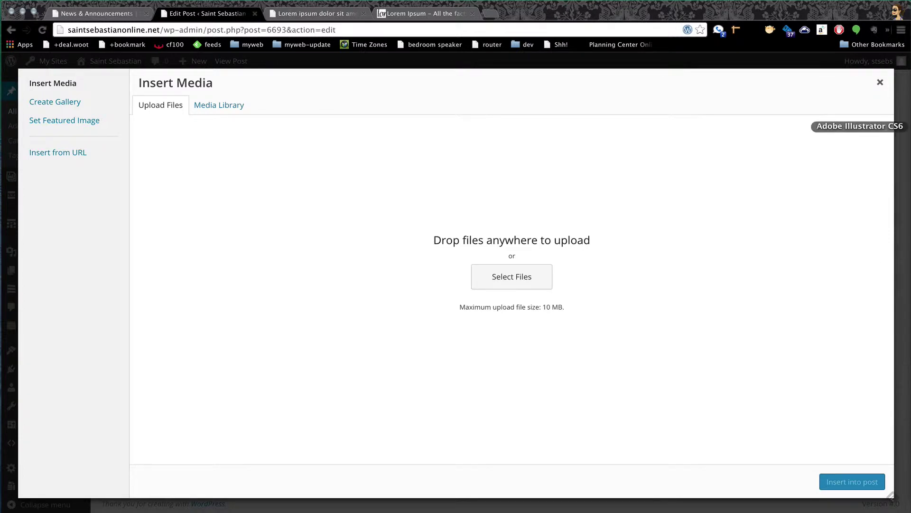
pyautogui.click(909, 68)
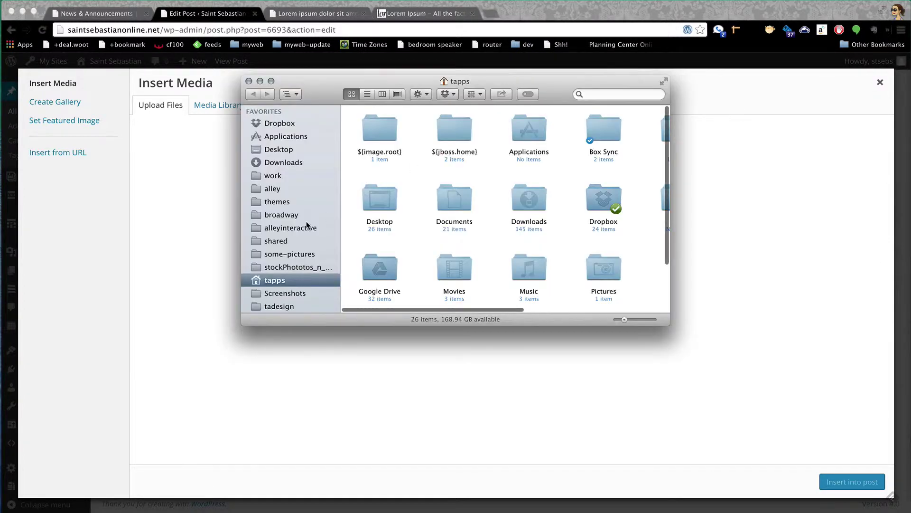
pyautogui.click(290, 254)
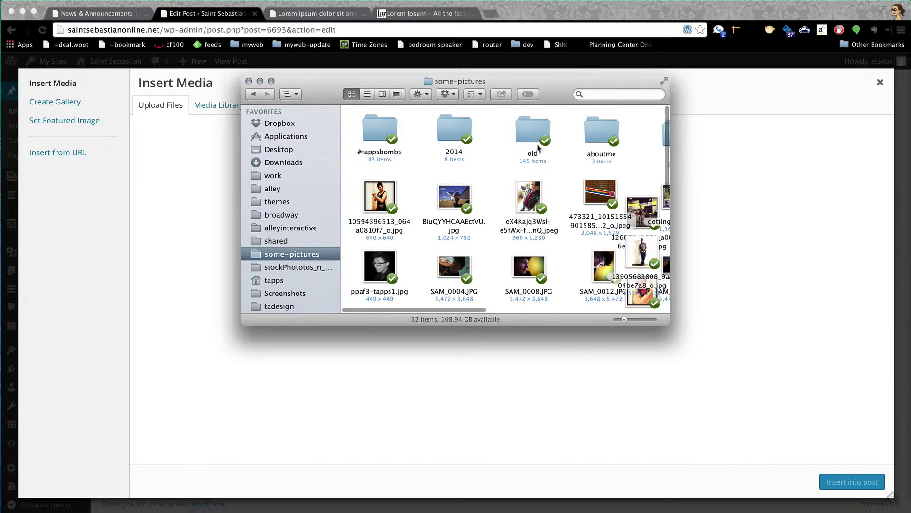
pyautogui.hscroll(5, 567, 136)
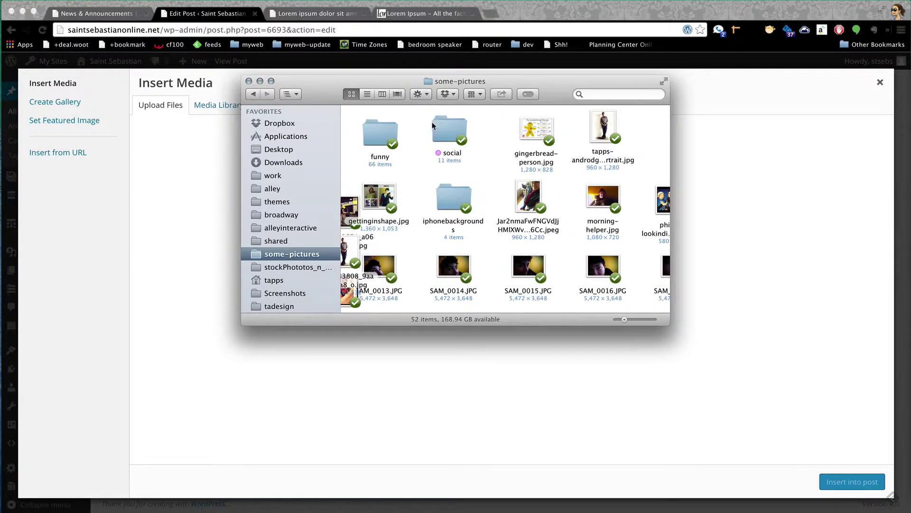
pyautogui.doubleClick(386, 128)
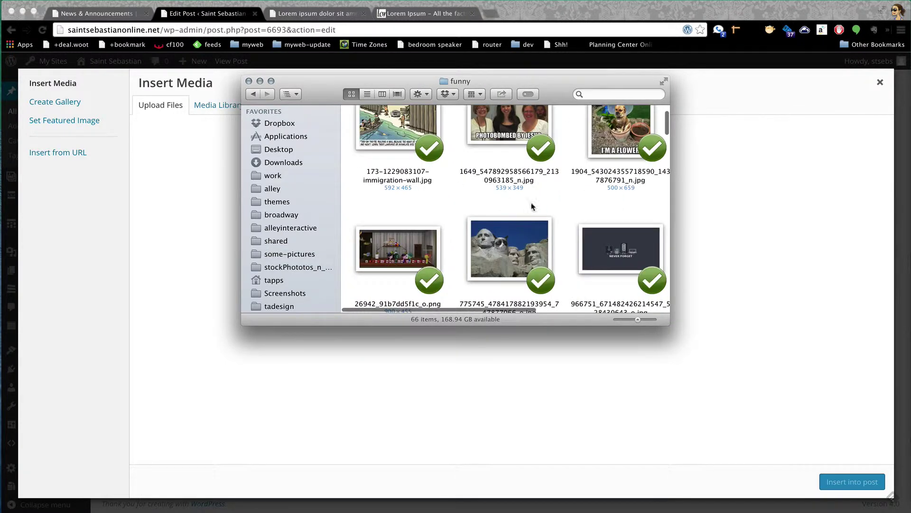
pyautogui.scroll(2, 532, 206)
pyautogui.scroll(-5, 551, 211)
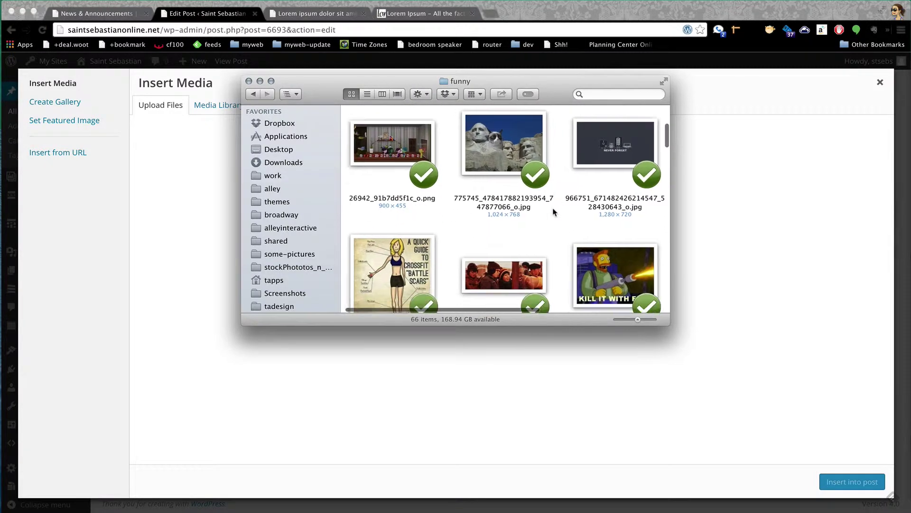
pyautogui.scroll(1, 555, 212)
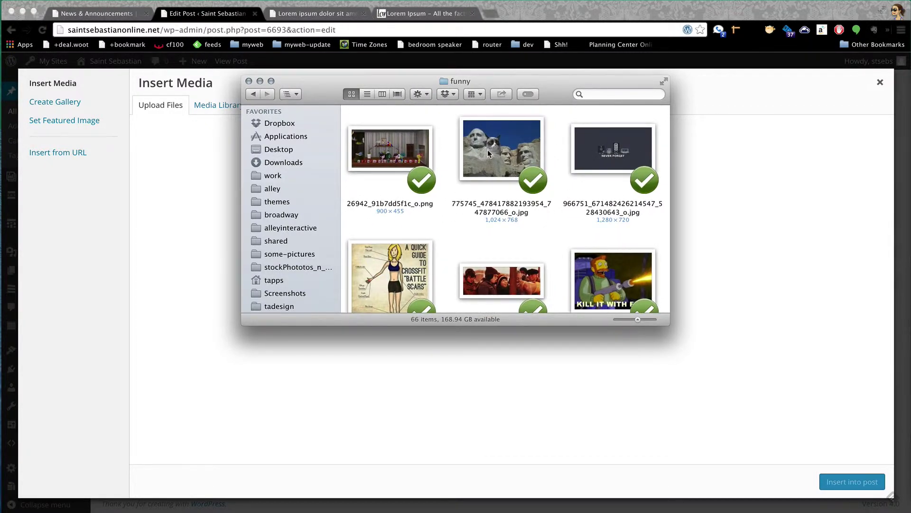
pyautogui.moveTo(488, 153); pyautogui.dragTo(122, 273)
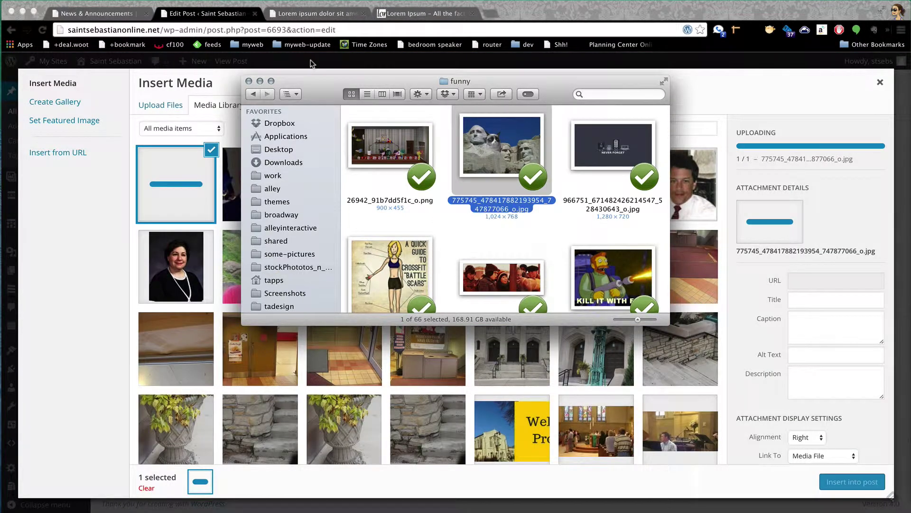
pyautogui.click(259, 81)
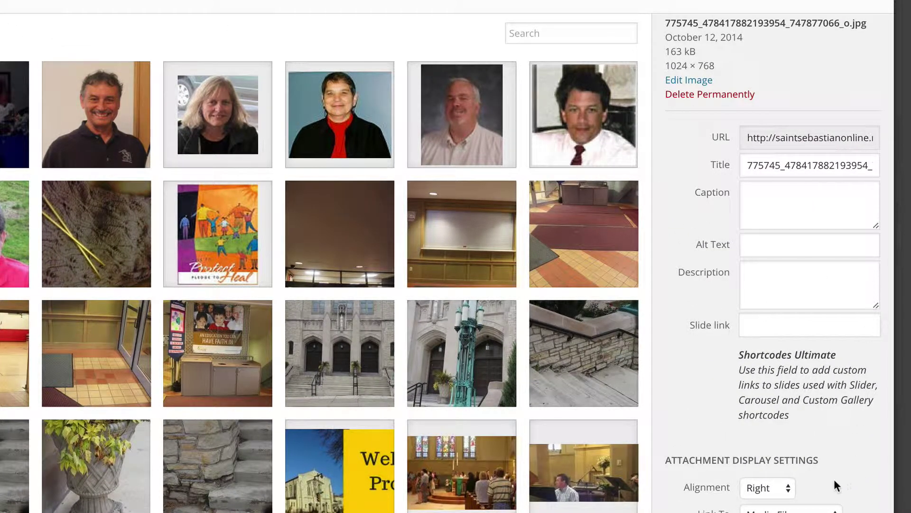
# Set both the title and the alt text of the uploaded image to "grumpy cat".
pyautogui.doubleClick(782, 165)
pyautogui.write('grumpy cat')
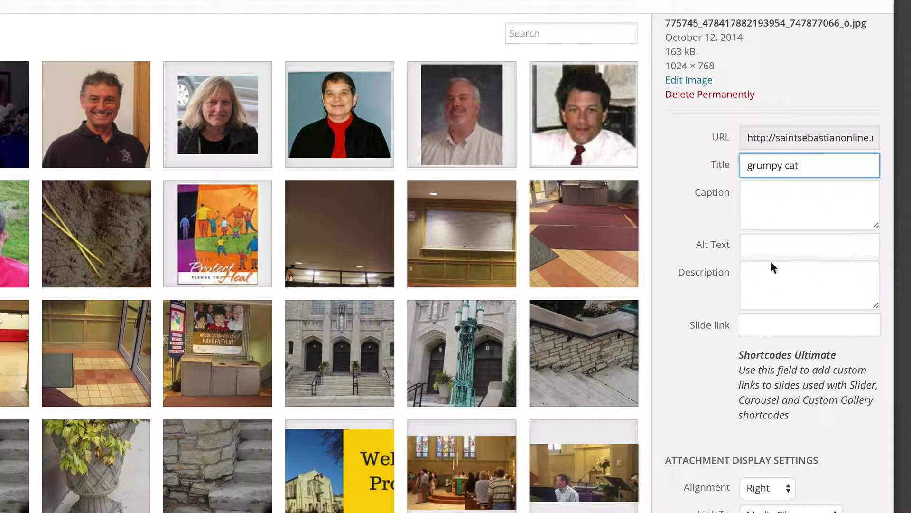
pyautogui.click(767, 285)
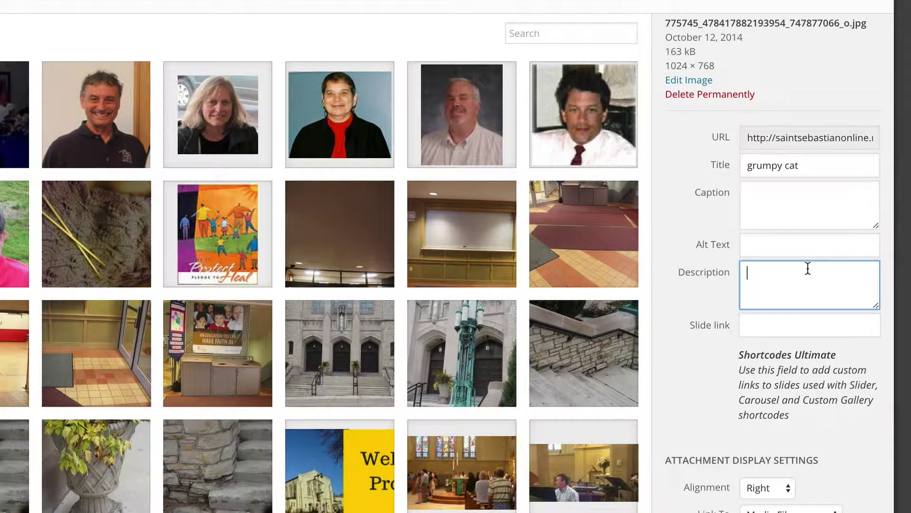
pyautogui.click(759, 246)
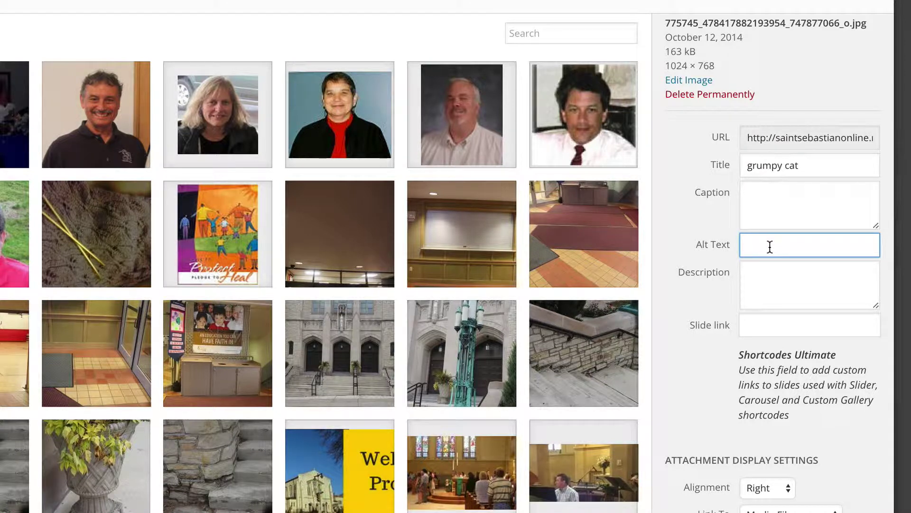
pyautogui.write('grumpy cat')
# Give the uploaded image the caption "yay for a caption.".
pyautogui.click(779, 199)
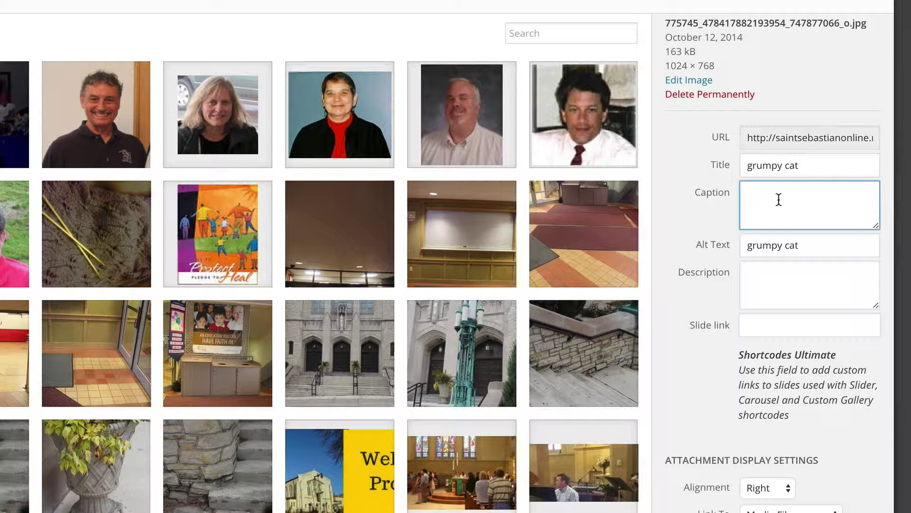
pyautogui.write('ay')
pyautogui.press('BackSpace')
pyautogui.press('BackSpace')
pyautogui.write('yay for a campt')
pyautogui.press('BackSpace')
pyautogui.press('BackSpace')
pyautogui.press('BackSpace')
pyautogui.press('BackSpace')
pyautogui.write('aption.')
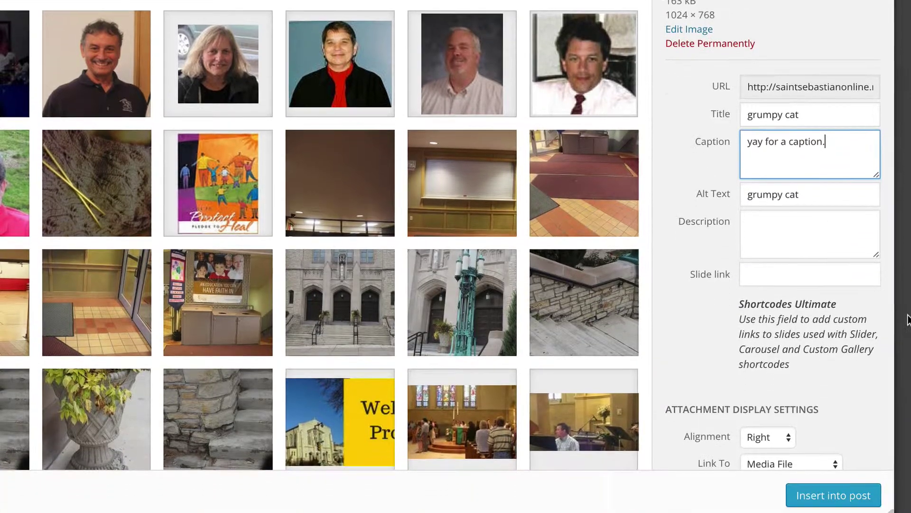
# Set the uploaded image's alignment to Left in the attachment display settings.
pyautogui.scroll(-3, 720, 346)
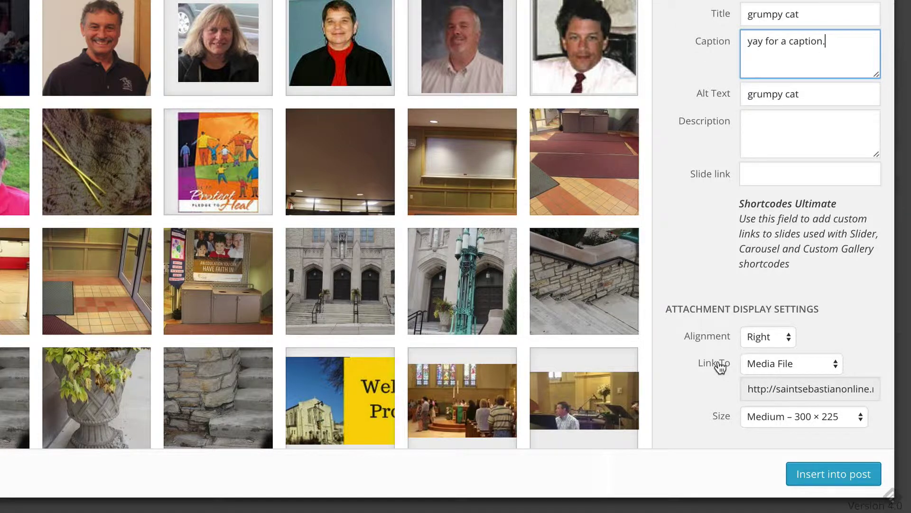
pyautogui.click(769, 337)
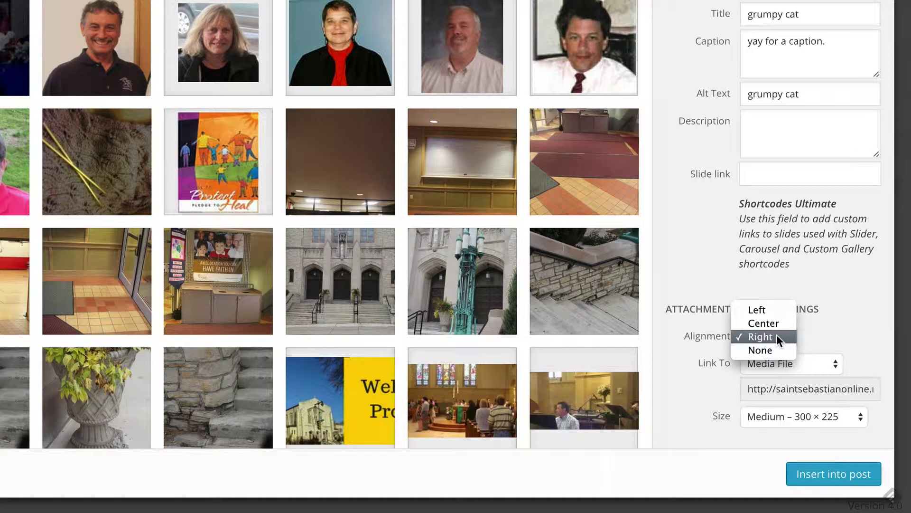
pyautogui.click(777, 336)
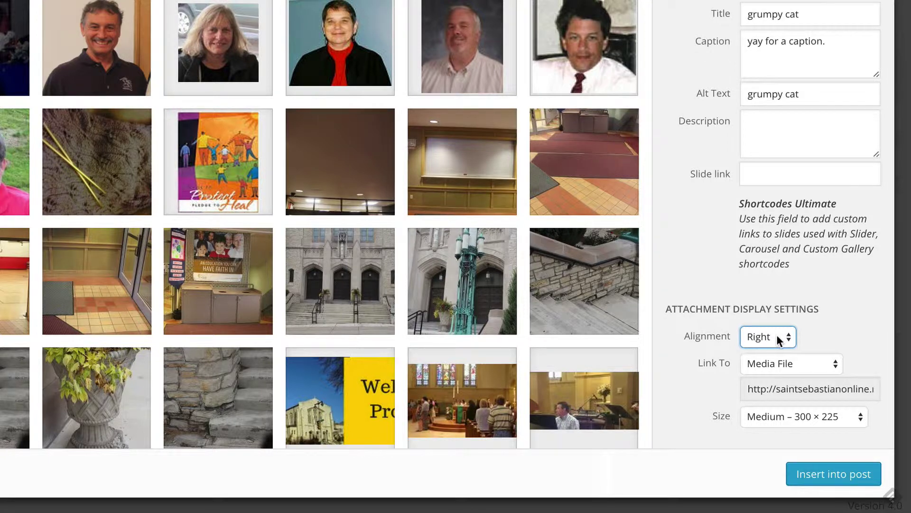
pyautogui.click(779, 338)
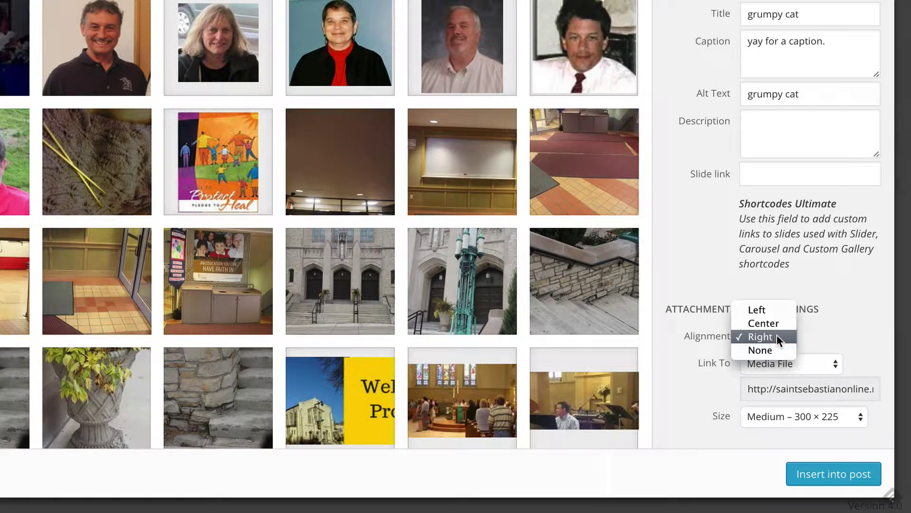
pyautogui.click(771, 311)
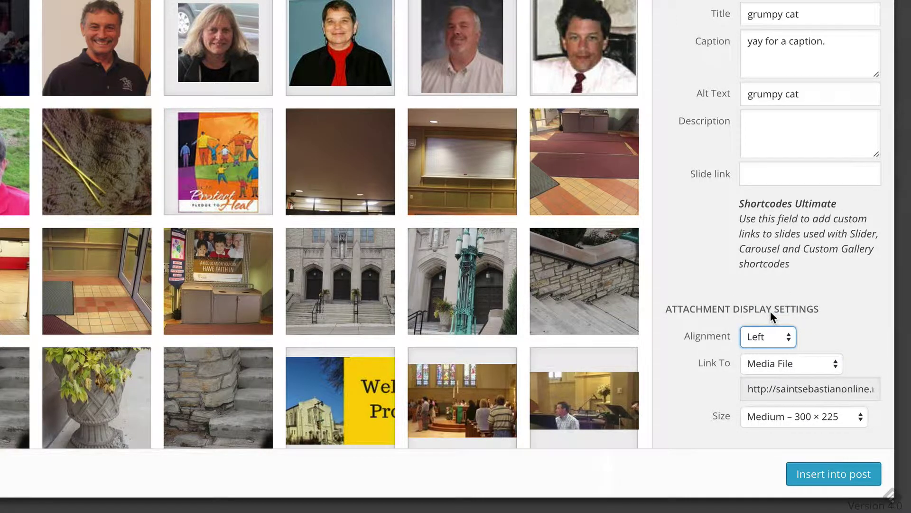
# Insert the uploaded image into the post with Right alignment, linked to Media File, at Medium – 300 × 225 size.
pyautogui.click(771, 335)
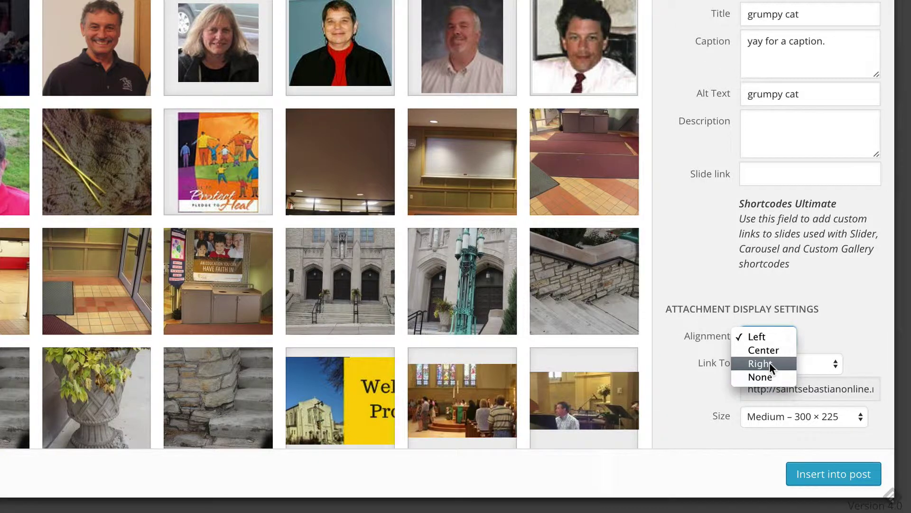
pyautogui.click(770, 363)
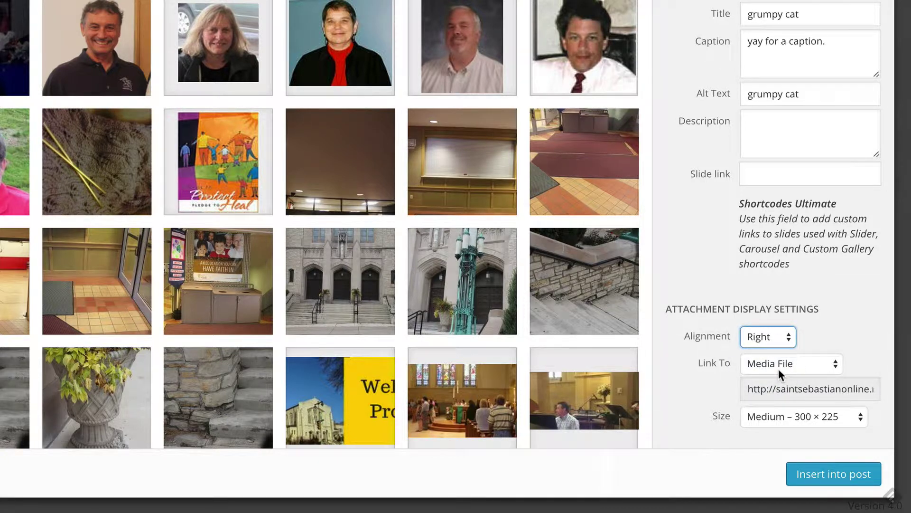
pyautogui.click(782, 366)
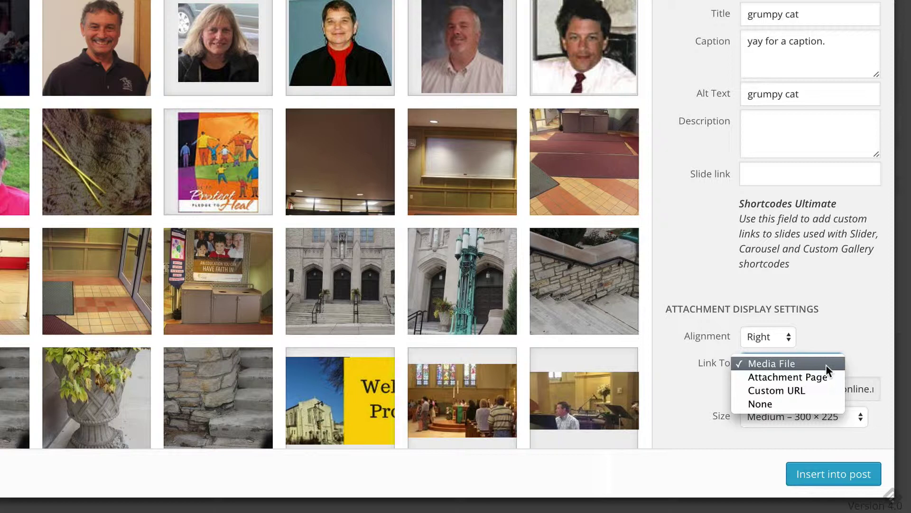
pyautogui.click(802, 364)
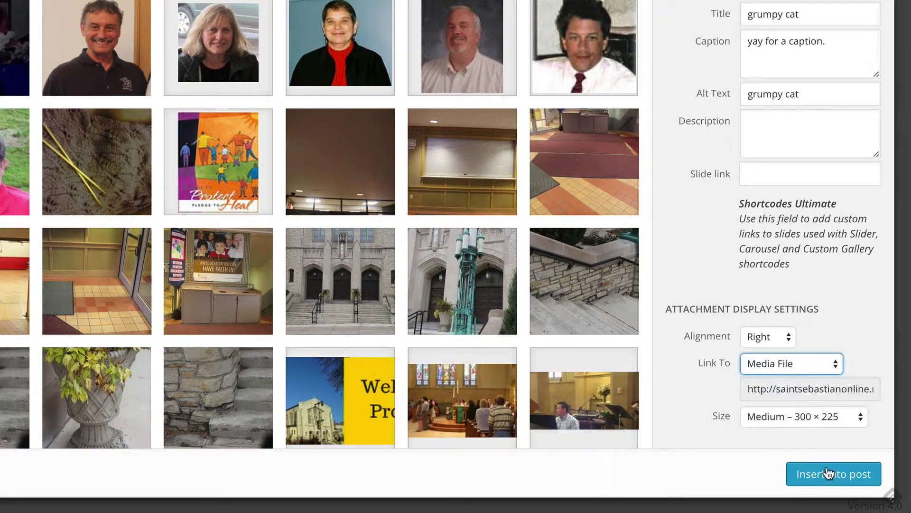
pyautogui.click(770, 416)
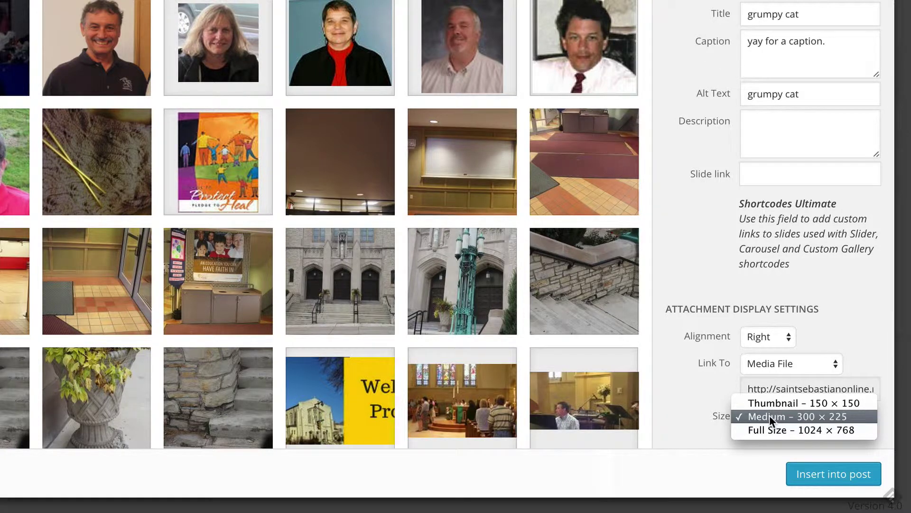
pyautogui.click(770, 416)
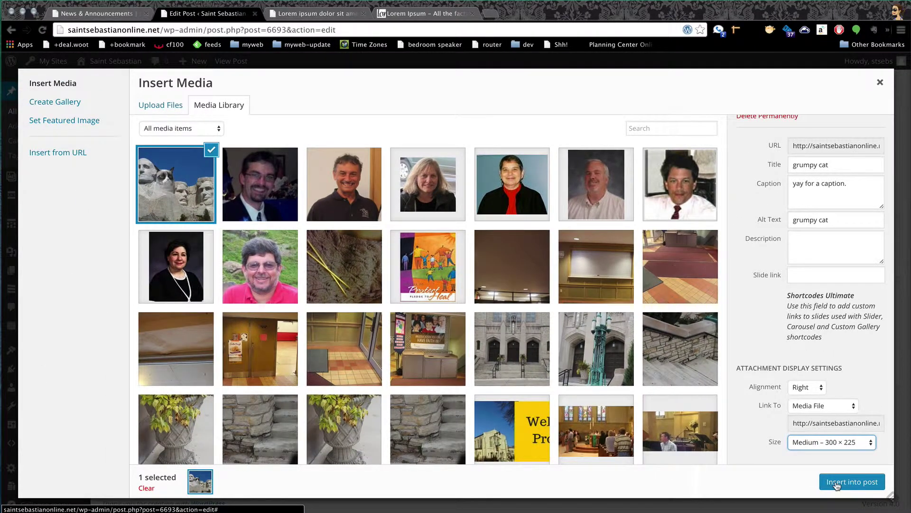
pyautogui.click(836, 483)
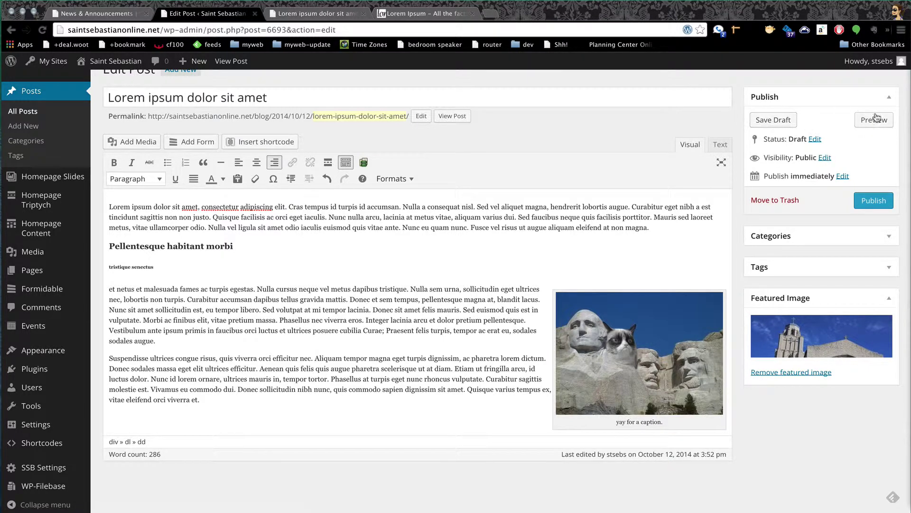
# Preview the post and check the captioned image, opening its enlarged view and closing it again.
pyautogui.click(876, 121)
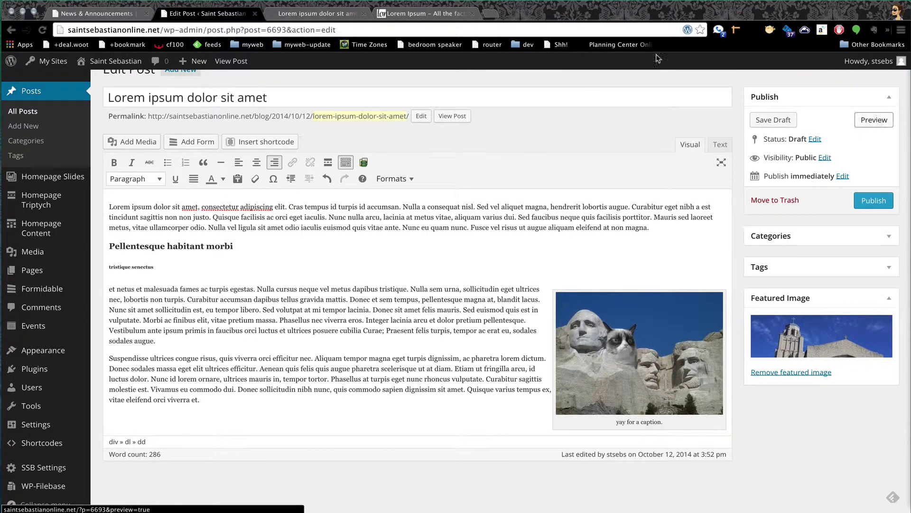
pyautogui.click(307, 17)
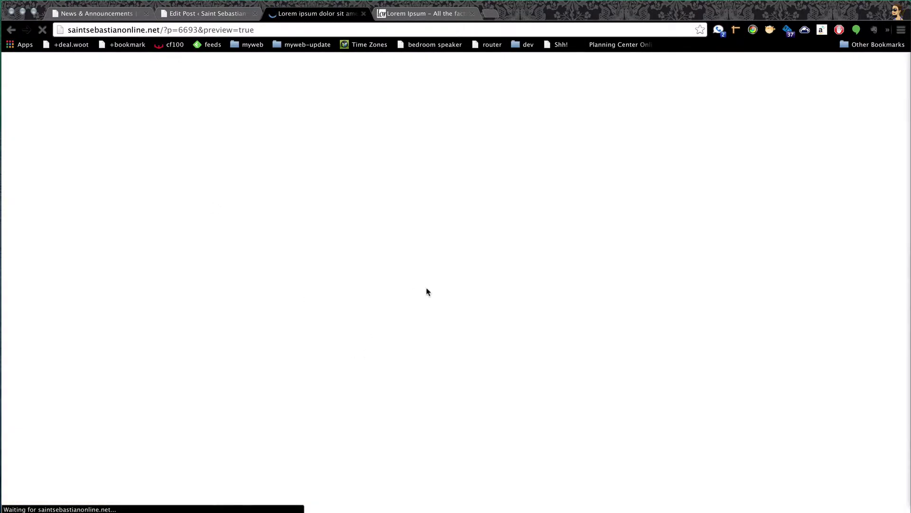
pyautogui.scroll(-5, 468, 417)
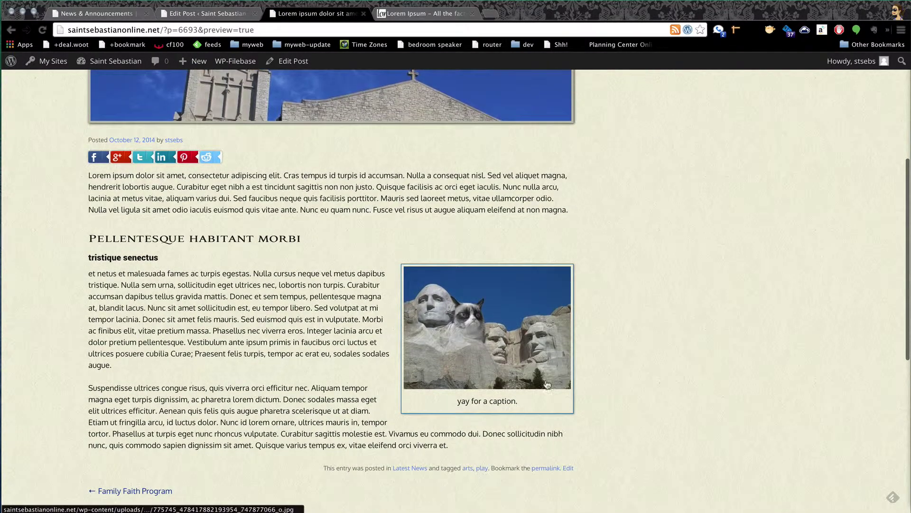
pyautogui.click(496, 348)
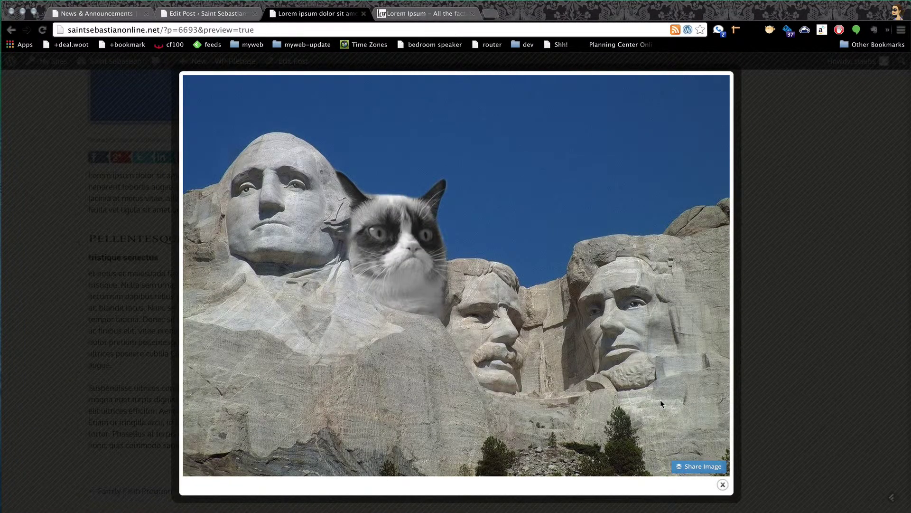
pyautogui.click(722, 484)
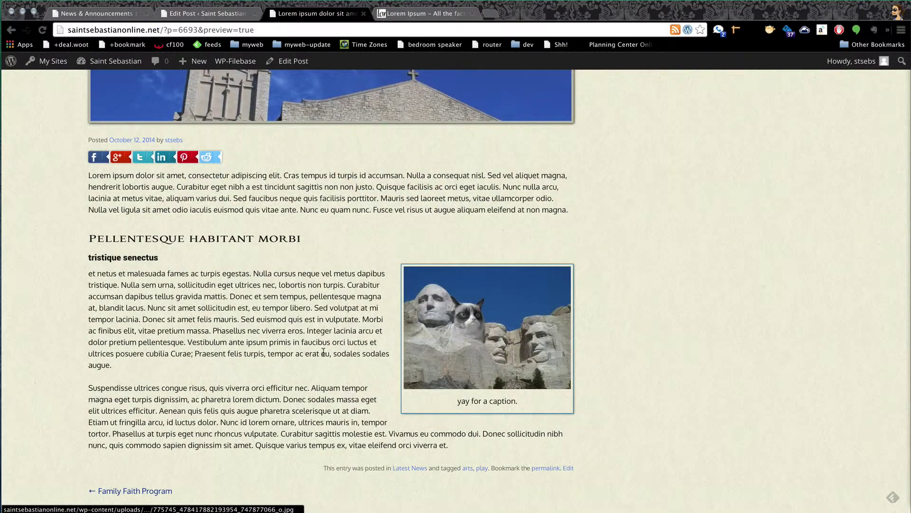
pyautogui.moveTo(236, 61)
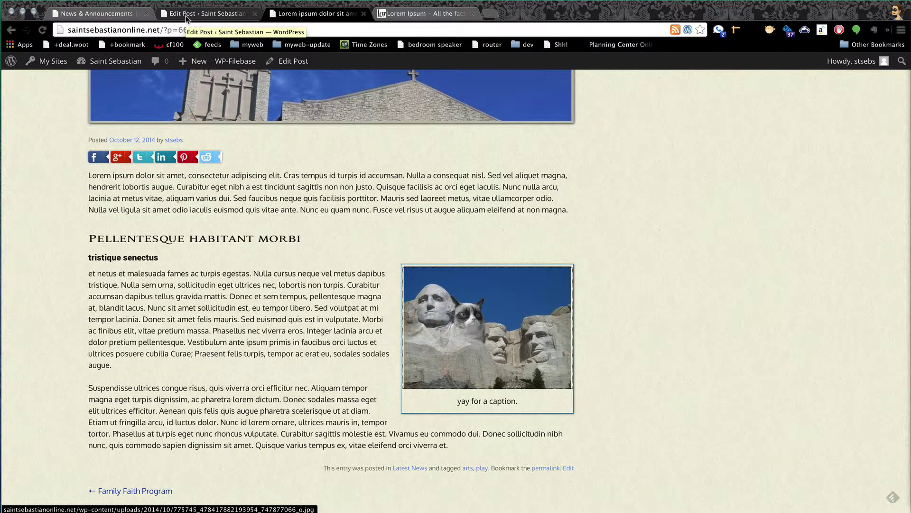
# Return to the post editor, add a blank line below the last paragraph, and start creating a gallery there.
pyautogui.click(187, 18)
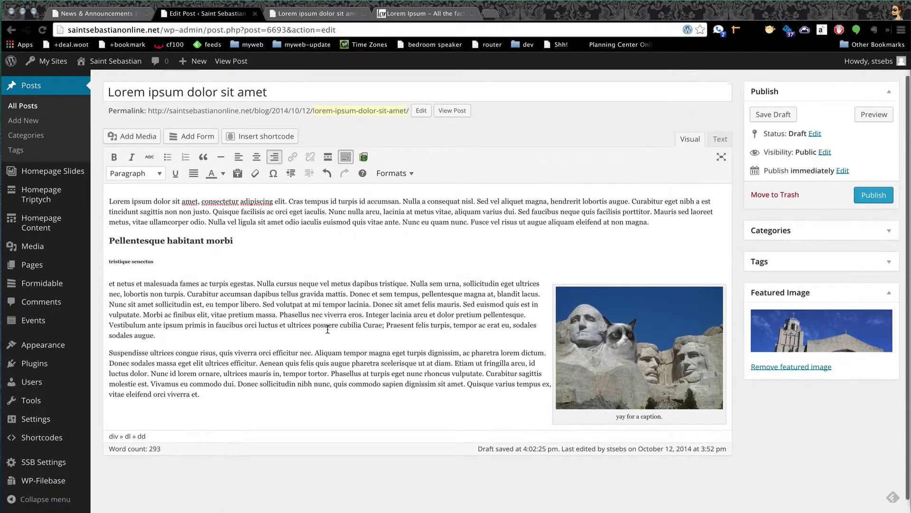
pyautogui.scroll(-1, 328, 329)
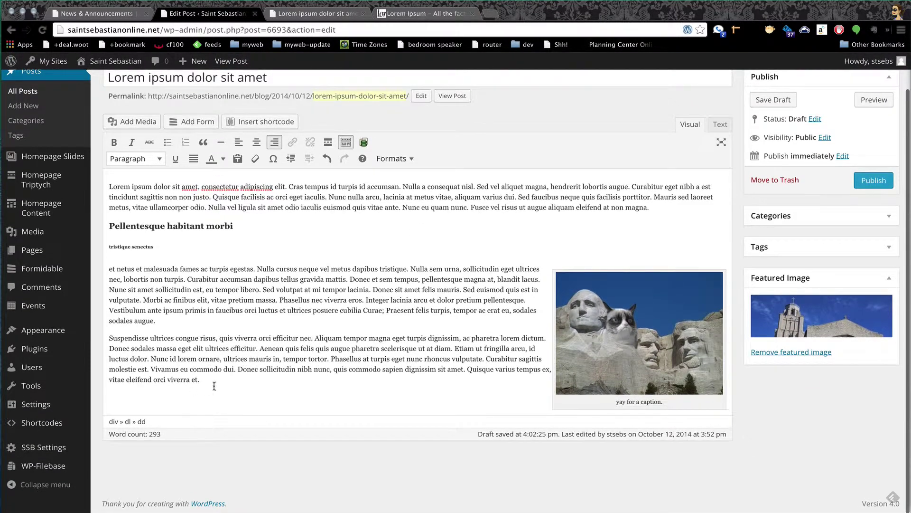
pyautogui.click(209, 380)
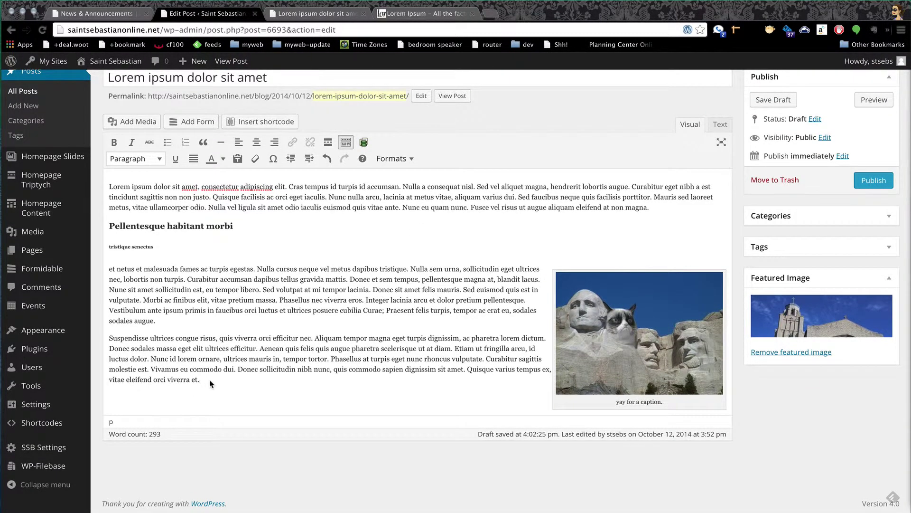
pyautogui.press('Return')
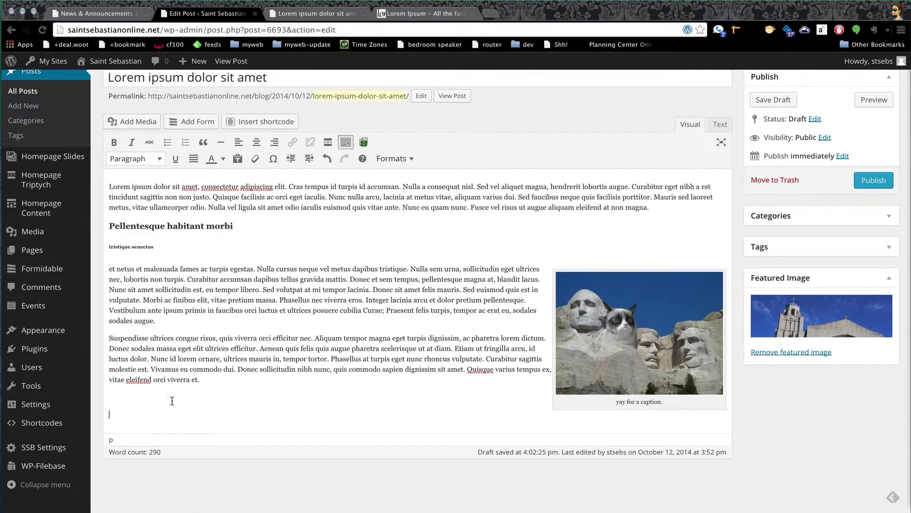
pyautogui.click(129, 123)
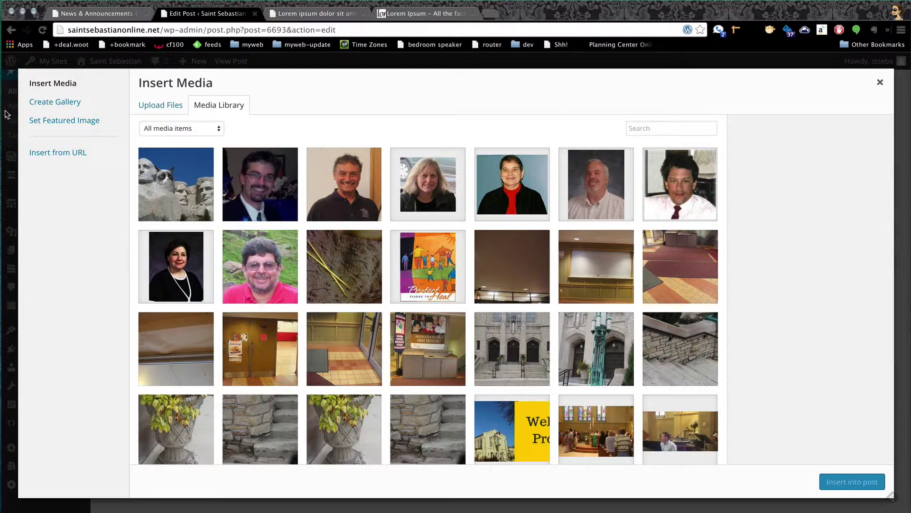
pyautogui.click(39, 103)
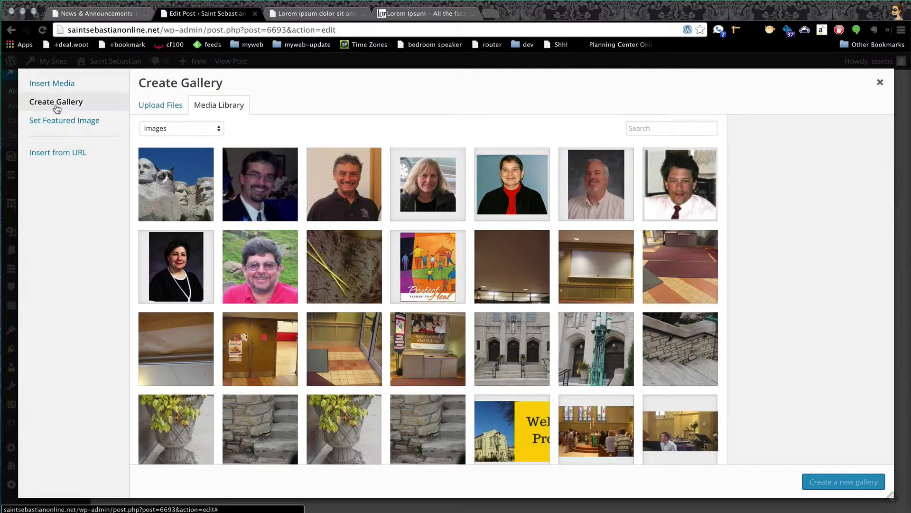
# Select the grumpy cat image, six staff portraits, and the leak damage, gym door, Shawl-21.jpg and IMG_5398.jpg pictures for the gallery.
pyautogui.click(185, 204)
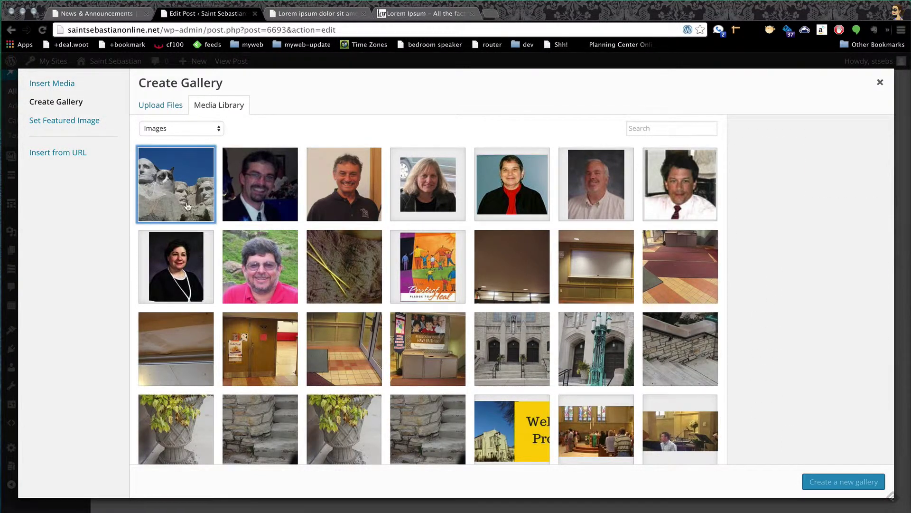
pyautogui.click(254, 262)
pyautogui.click(269, 189)
pyautogui.click(364, 188)
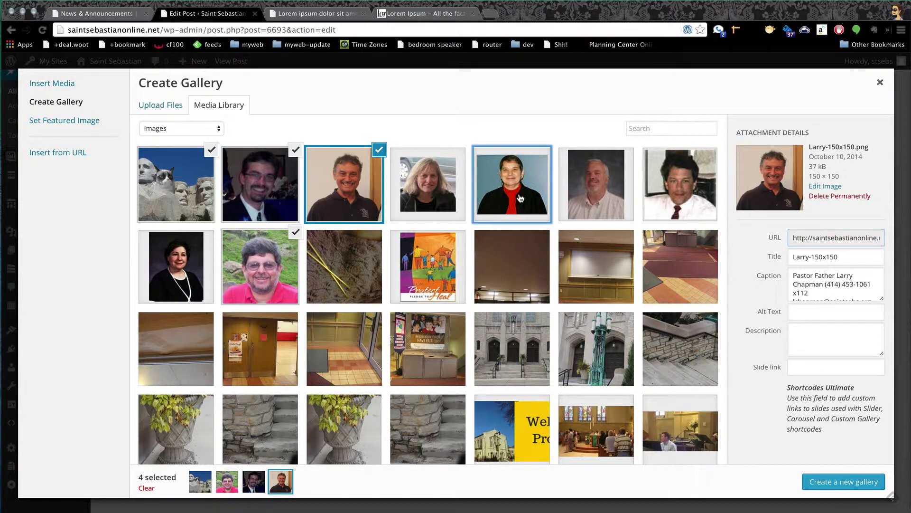
pyautogui.click(474, 199)
pyautogui.click(428, 171)
pyautogui.click(176, 265)
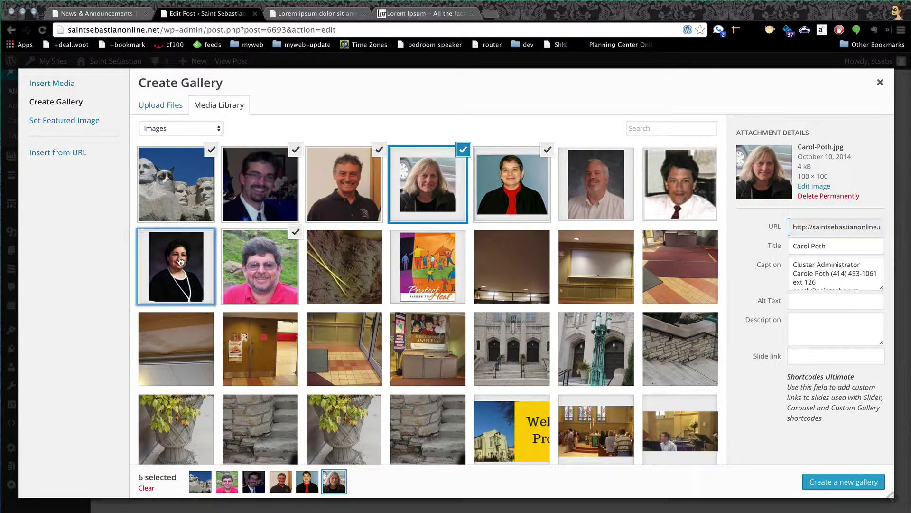
pyautogui.click(178, 348)
pyautogui.click(255, 350)
pyautogui.click(357, 280)
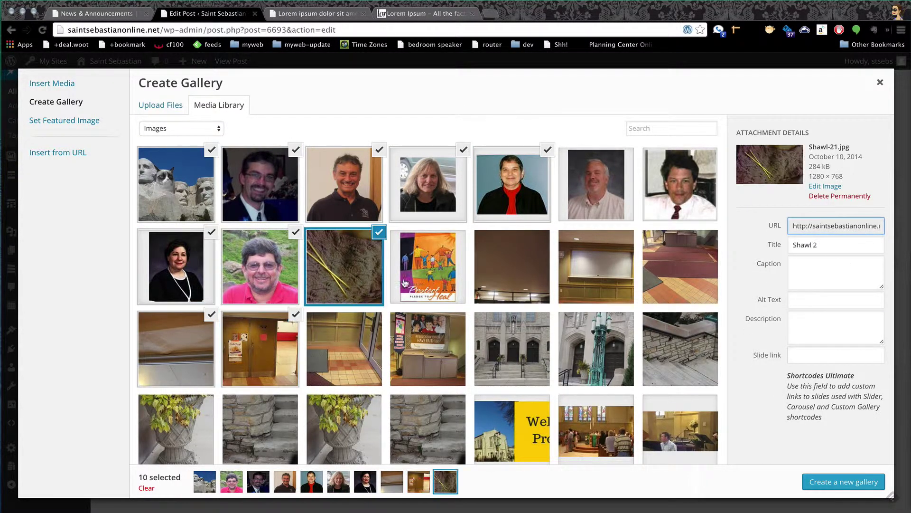
pyautogui.click(617, 271)
# Add the photo of the man in a black shirt and Mass-1.jpg to the selection, and create a new gallery from it.
pyautogui.scroll(-10, 521, 412)
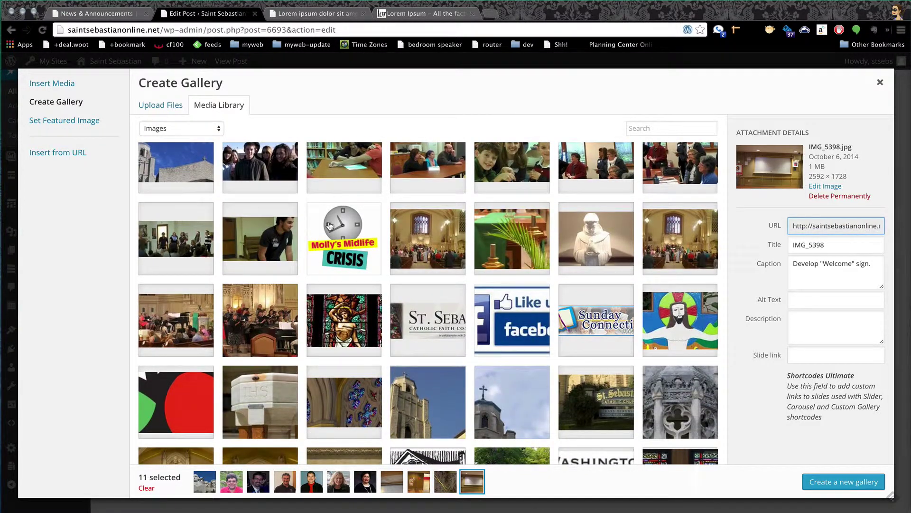
pyautogui.click(263, 238)
pyautogui.click(168, 326)
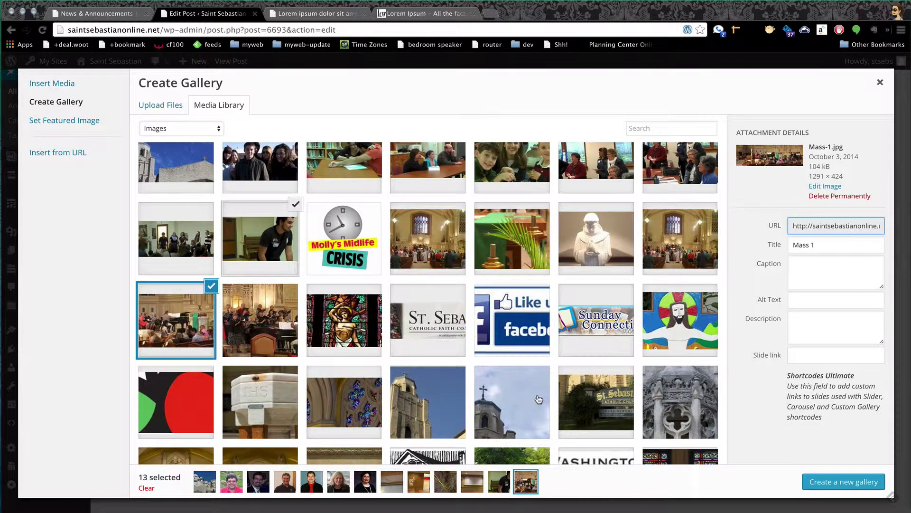
pyautogui.scroll(10, 522, 398)
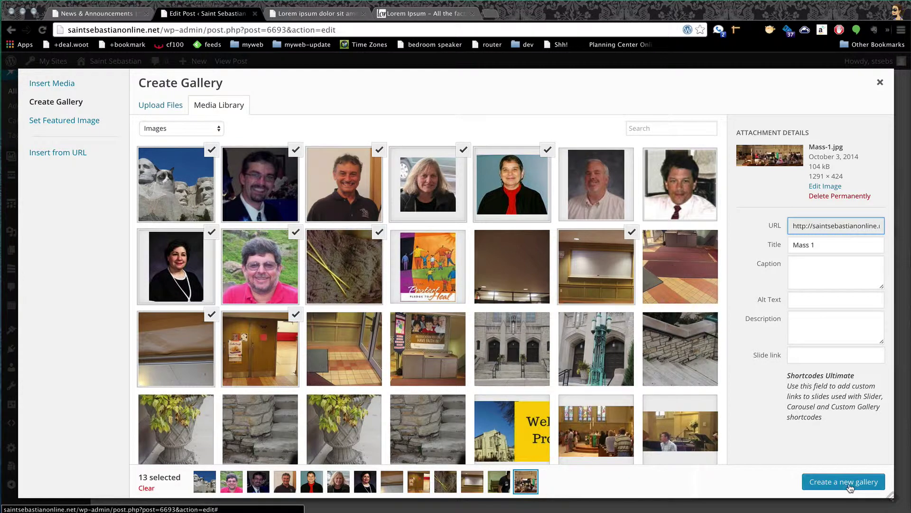
pyautogui.click(850, 486)
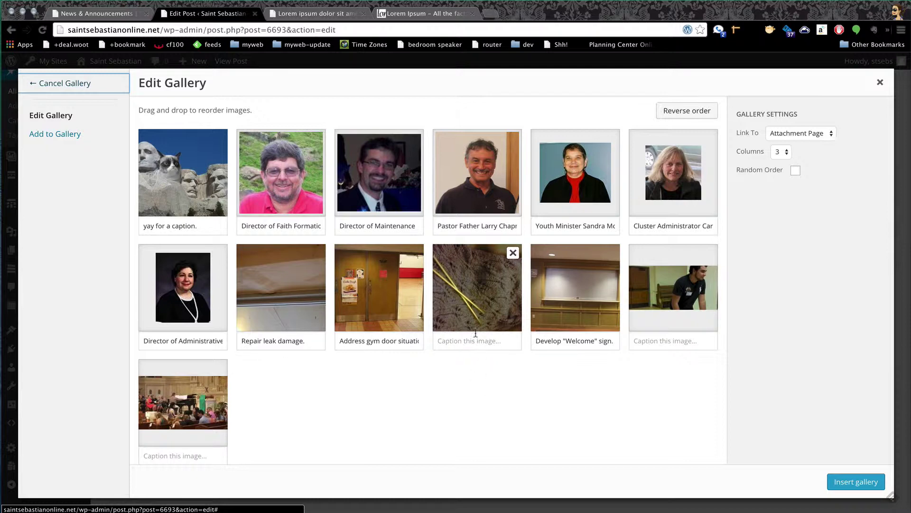
# Reorder the gallery: move the shawl image to second place, grumpy cat before the leak damage image, and the Mass image right after grumpy cat.
pyautogui.moveTo(474, 272); pyautogui.dragTo(361, 173)
pyautogui.moveTo(185, 178); pyautogui.dragTo(322, 295)
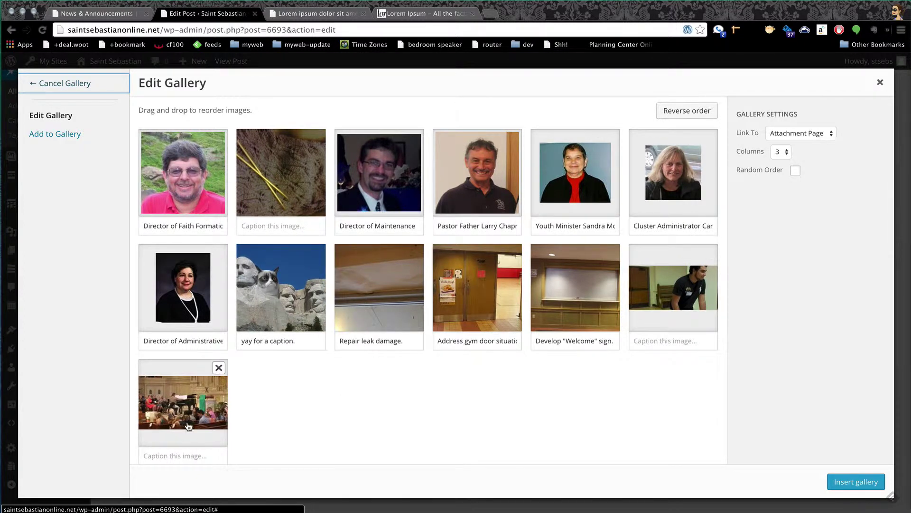
pyautogui.moveTo(183, 406); pyautogui.dragTo(503, 285)
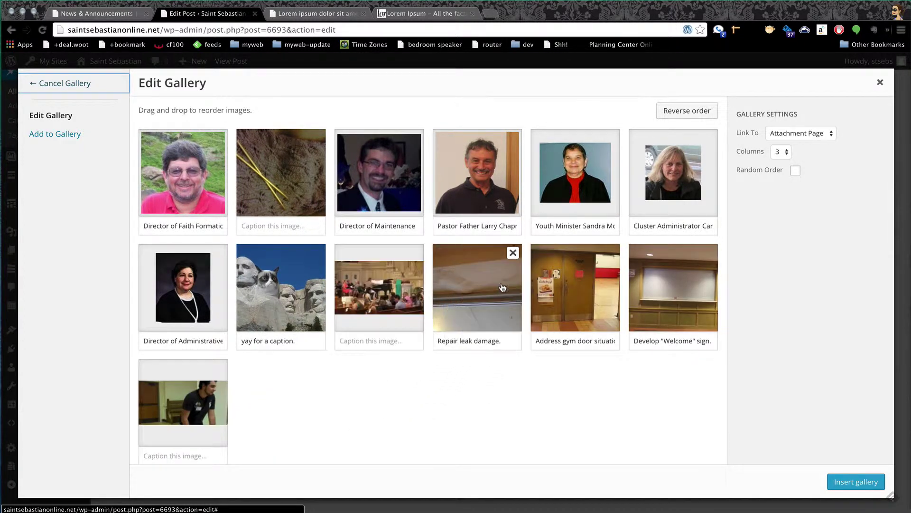
# Set the gallery to link to Media File with 4 columns and random order, and insert it into the post.
pyautogui.click(790, 133)
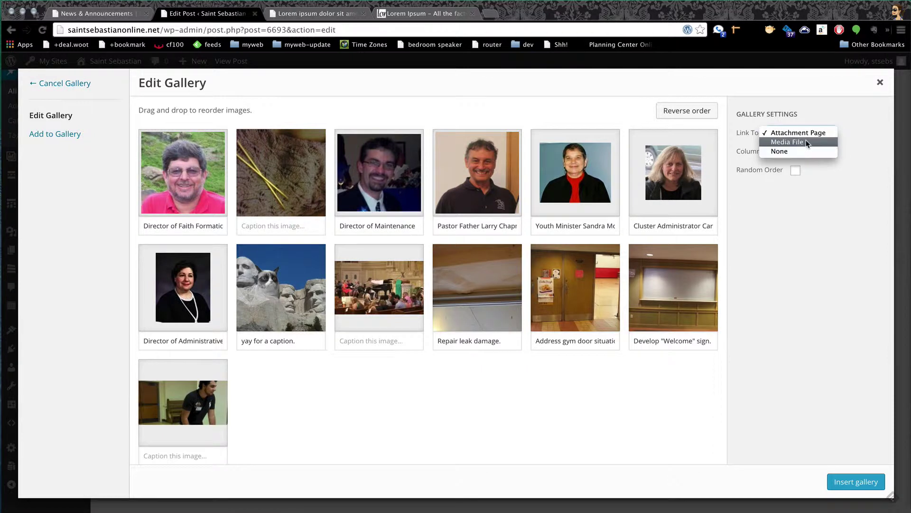
pyautogui.press('Escape')
pyautogui.click(806, 141)
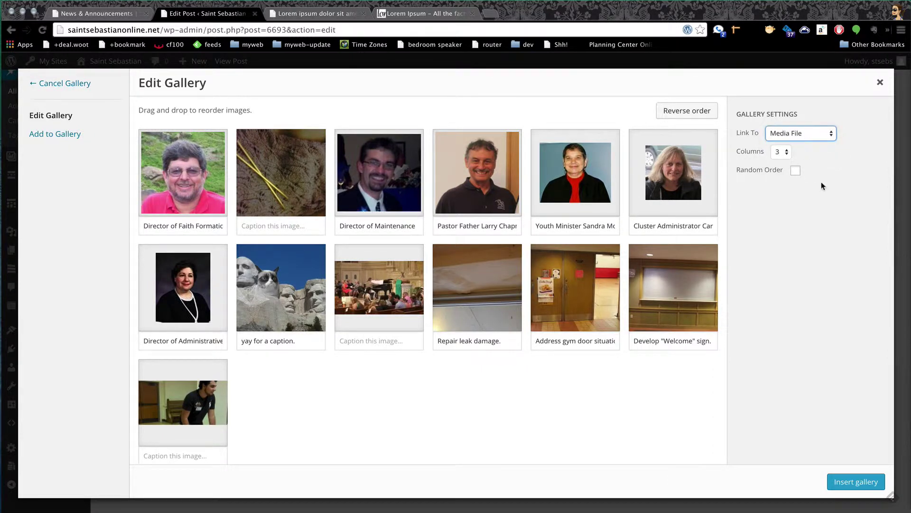
pyautogui.click(796, 172)
pyautogui.click(781, 153)
pyautogui.click(781, 161)
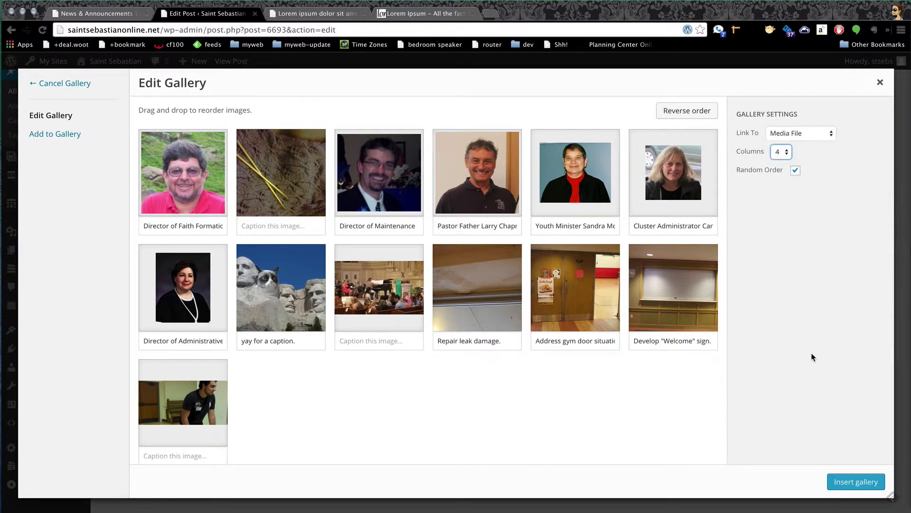
pyautogui.click(862, 482)
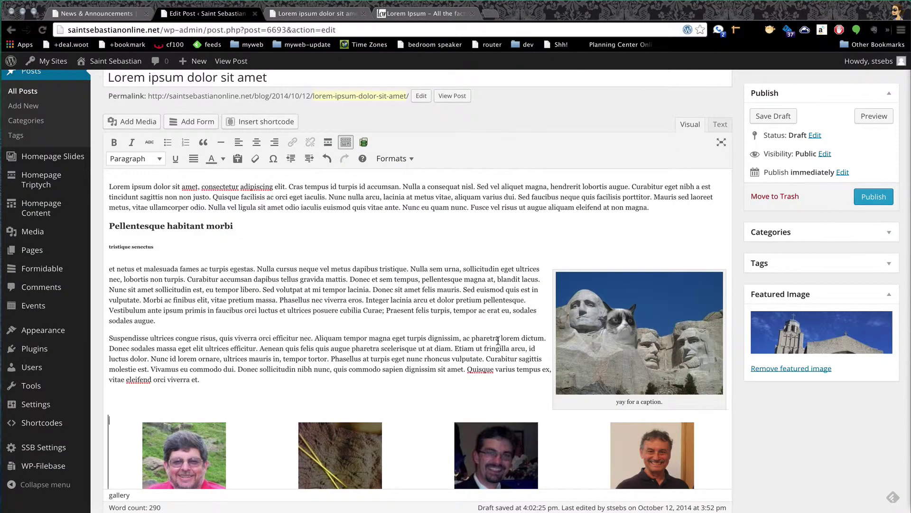
# Preview the updated post and check the image gallery below the text on the preview page.
pyautogui.scroll(-5, 423, 306)
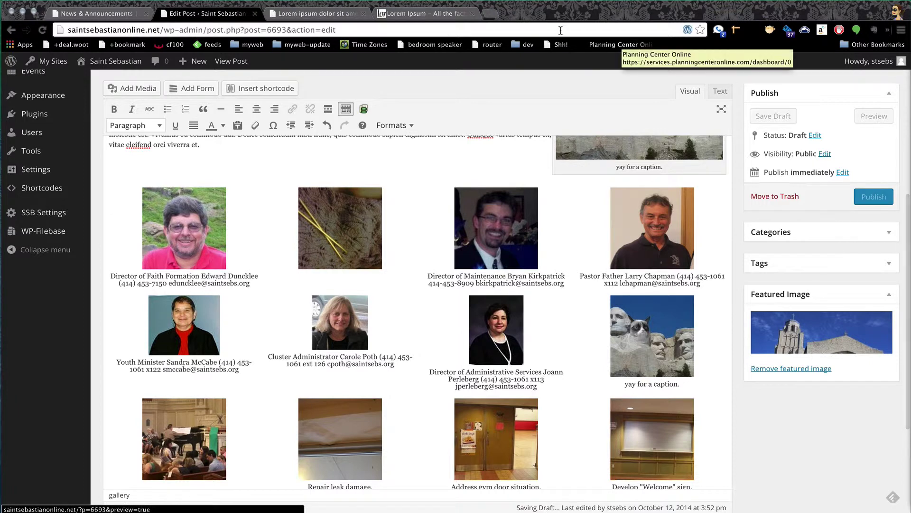
pyautogui.click(311, 17)
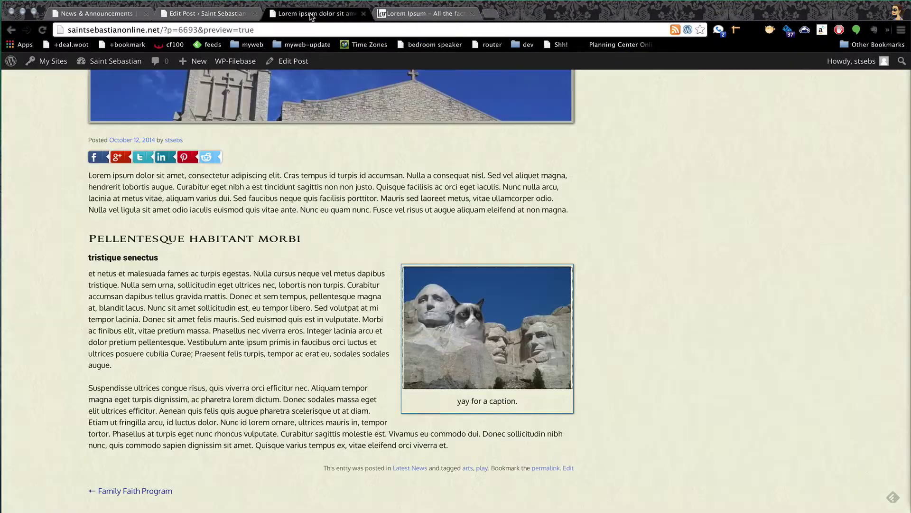
pyautogui.scroll(-6, 438, 271)
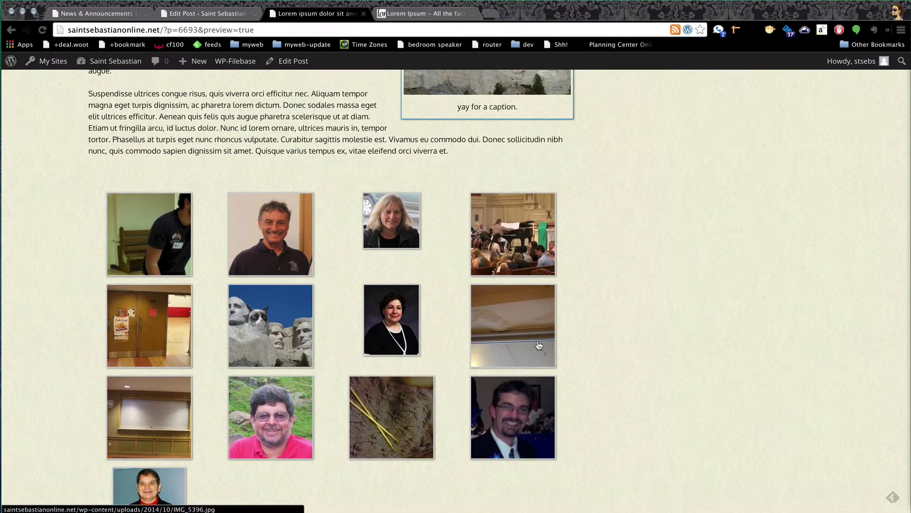
# Open the gallery's first photo in the lightbox and browse through the following images, then close it and return to the post editor.
pyautogui.click(148, 227)
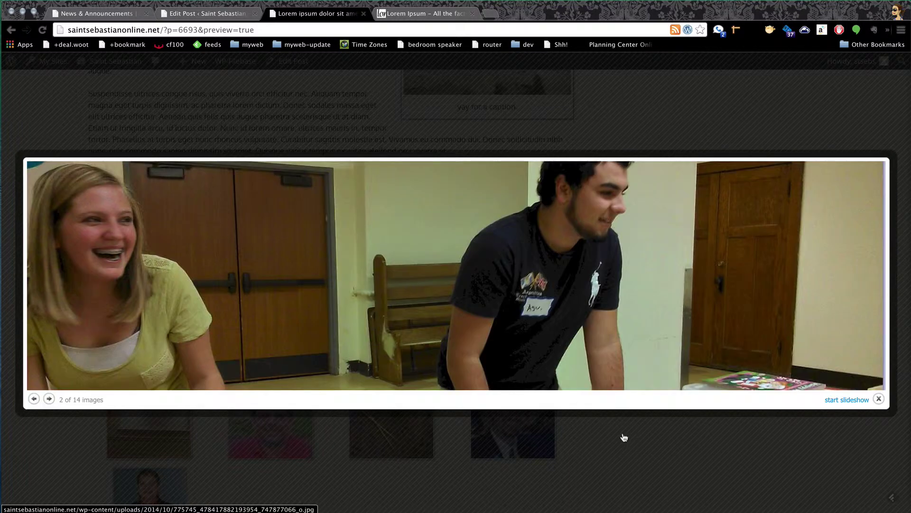
pyautogui.click(520, 430)
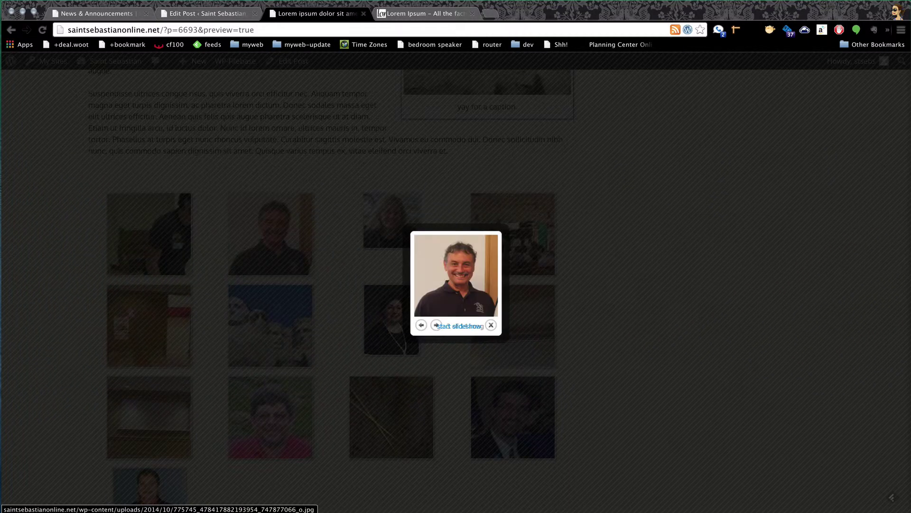
pyautogui.press('Right')
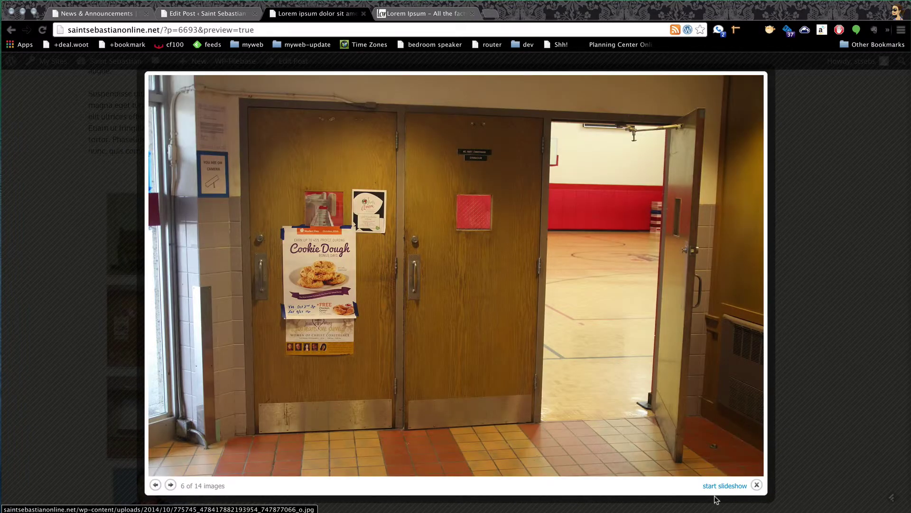
pyautogui.click(805, 312)
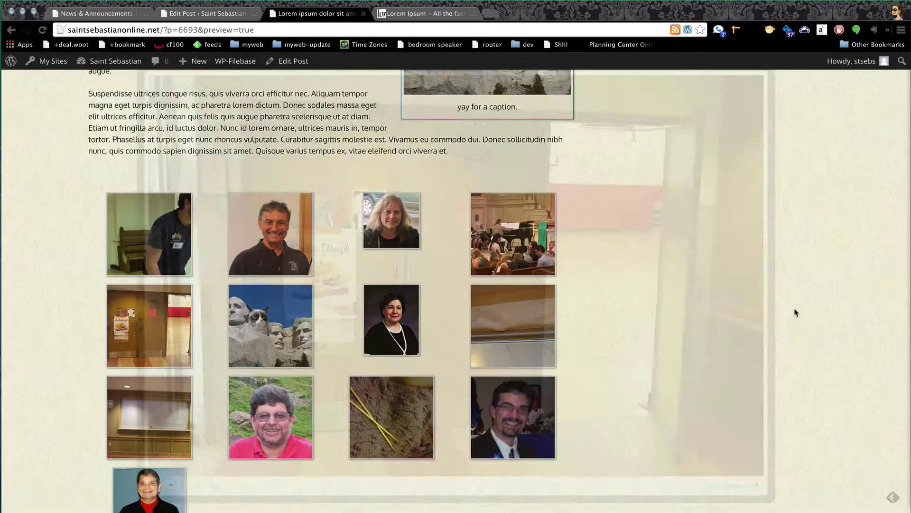
pyautogui.click(220, 14)
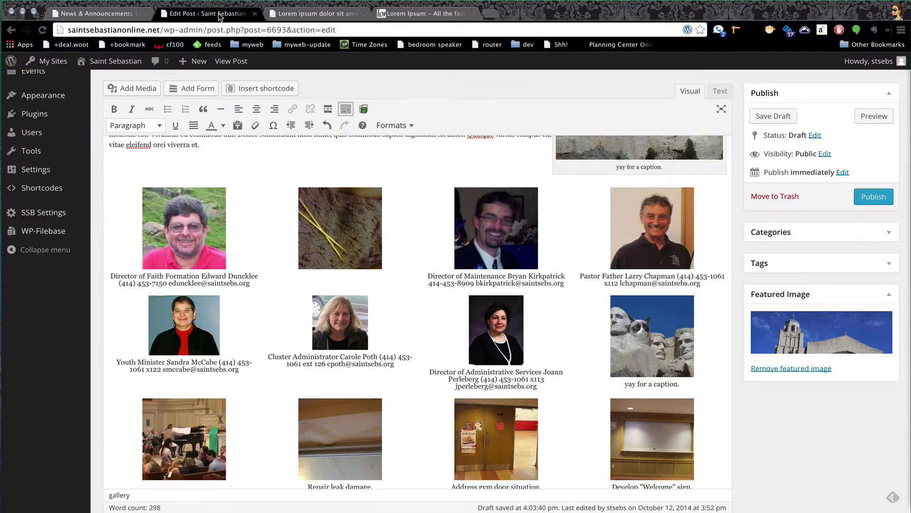
pyautogui.scroll(5, 559, 320)
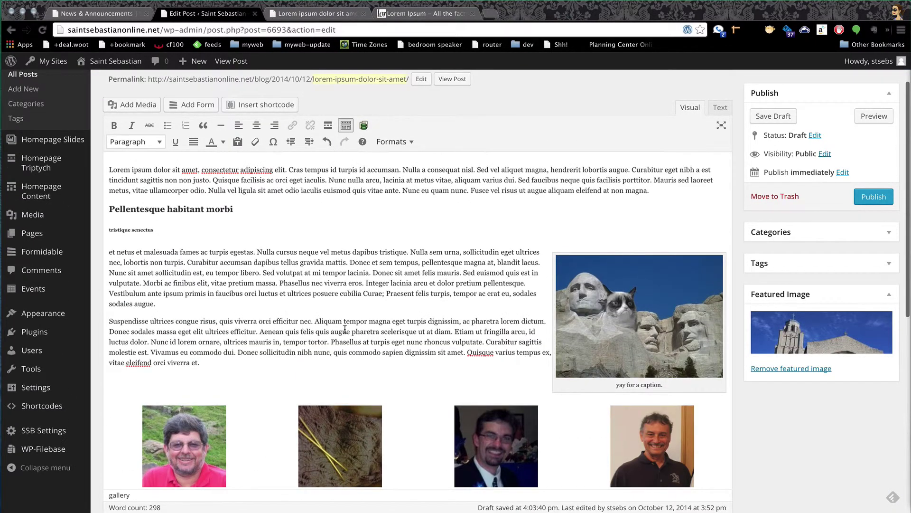